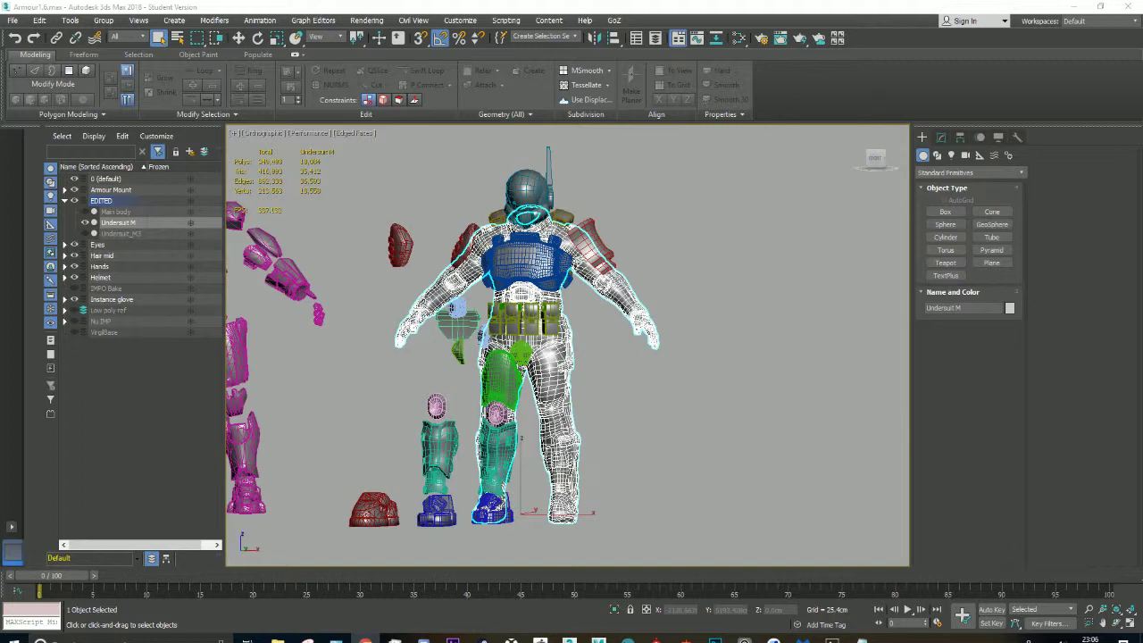
Step: Open the first character reference render and view the back and back-of-head shots
scroll(536, 250, "up", 1)
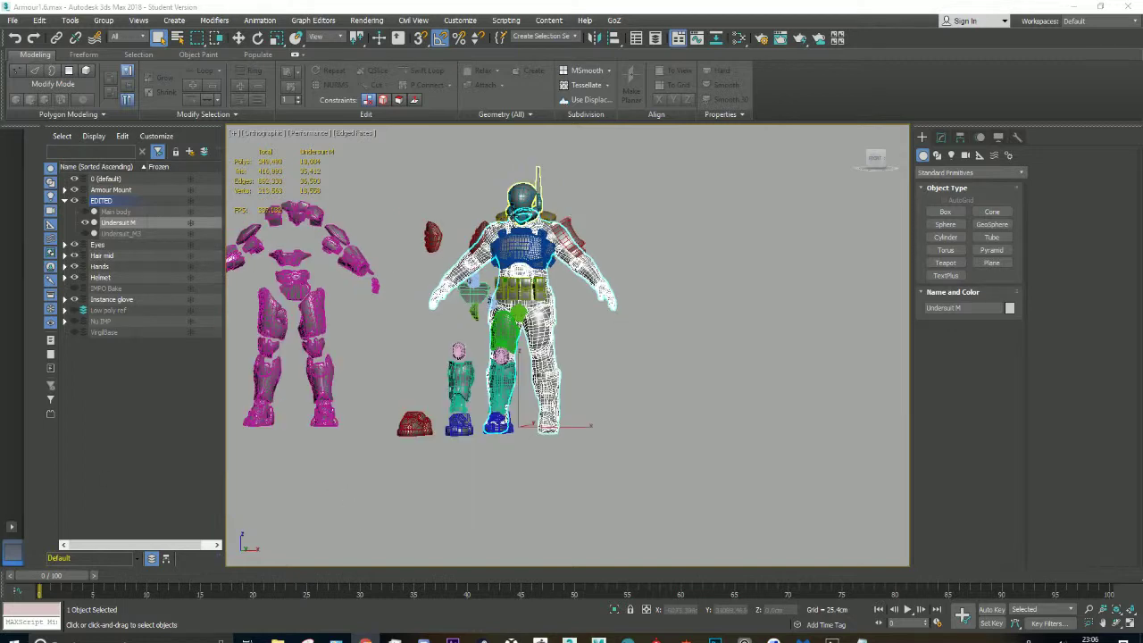
scroll(536, 250, "up", 3)
scroll(536, 250, "up", 2)
scroll(535, 250, "down", 6)
middle_click_drag(736, 246, 725, 274)
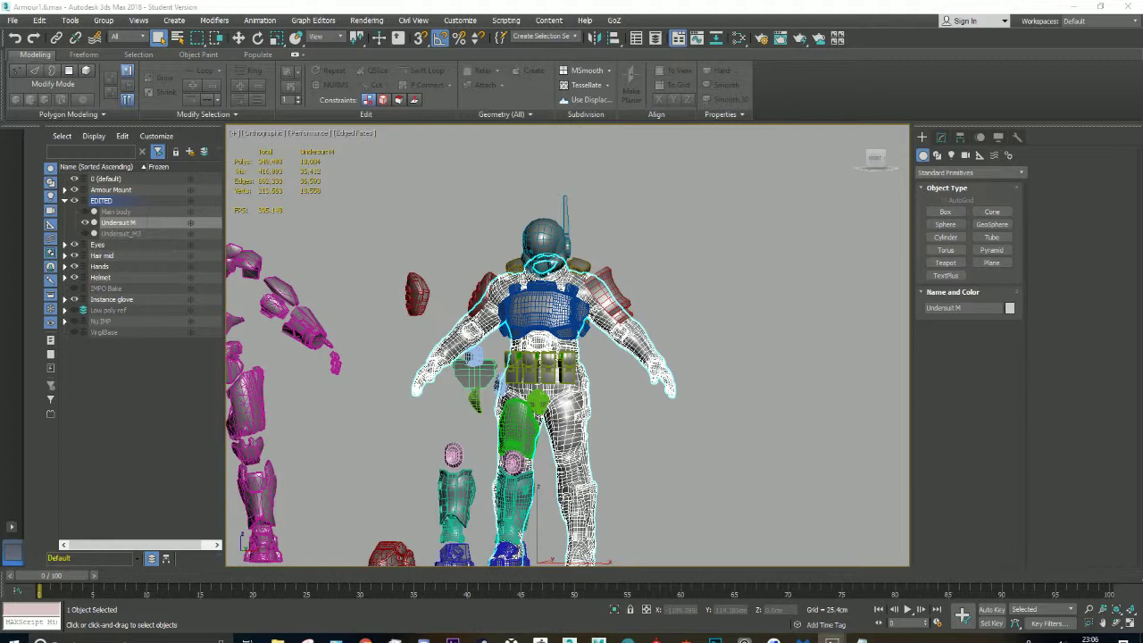
left_click(628, 640)
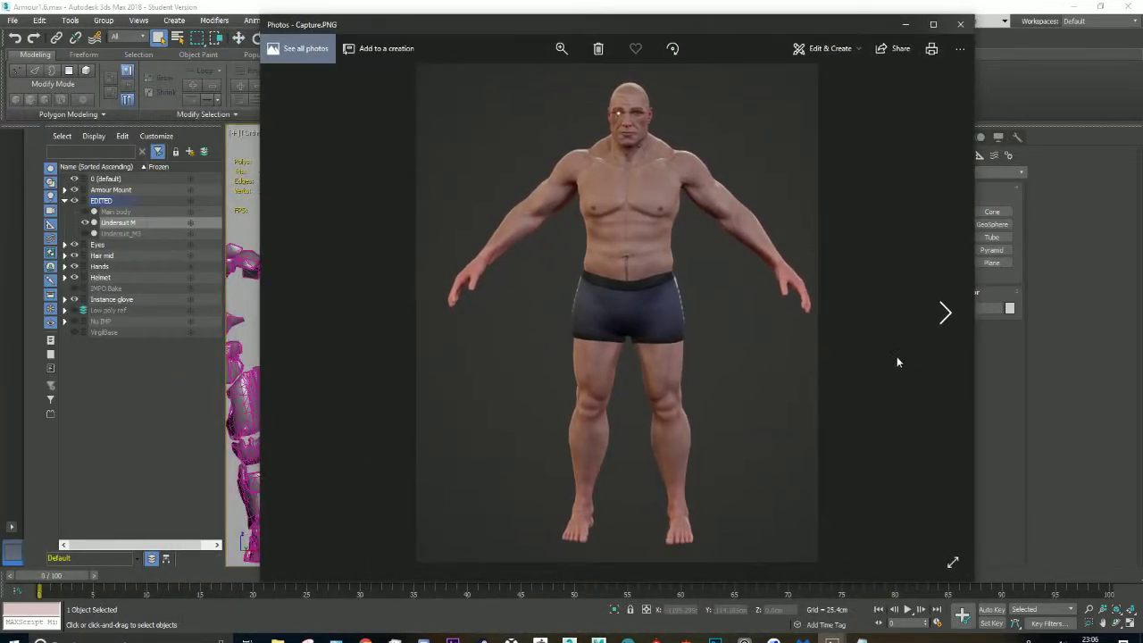
left_click(946, 317)
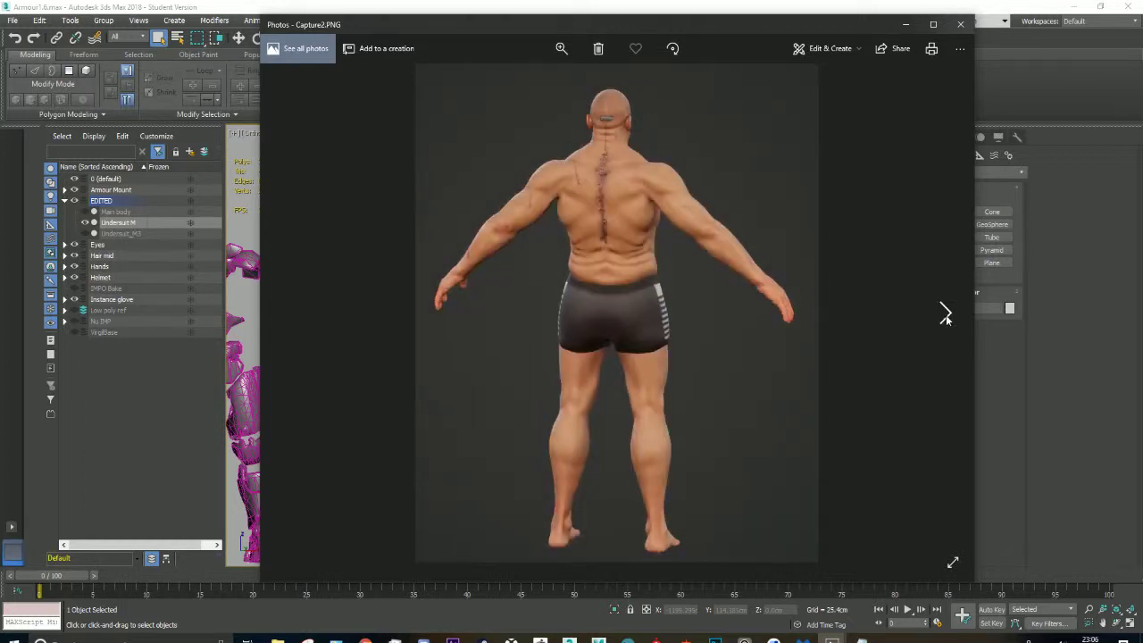
left_click(945, 315)
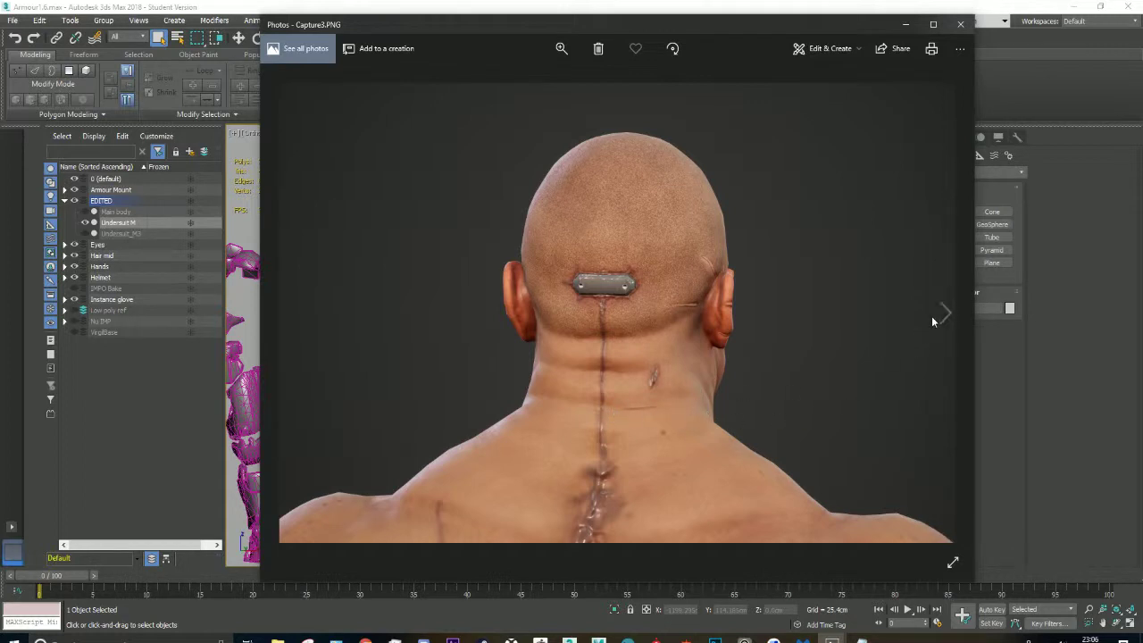
Step: Step through the face close-ups to the two undersuit characters, then close the viewer
left_click(941, 315)
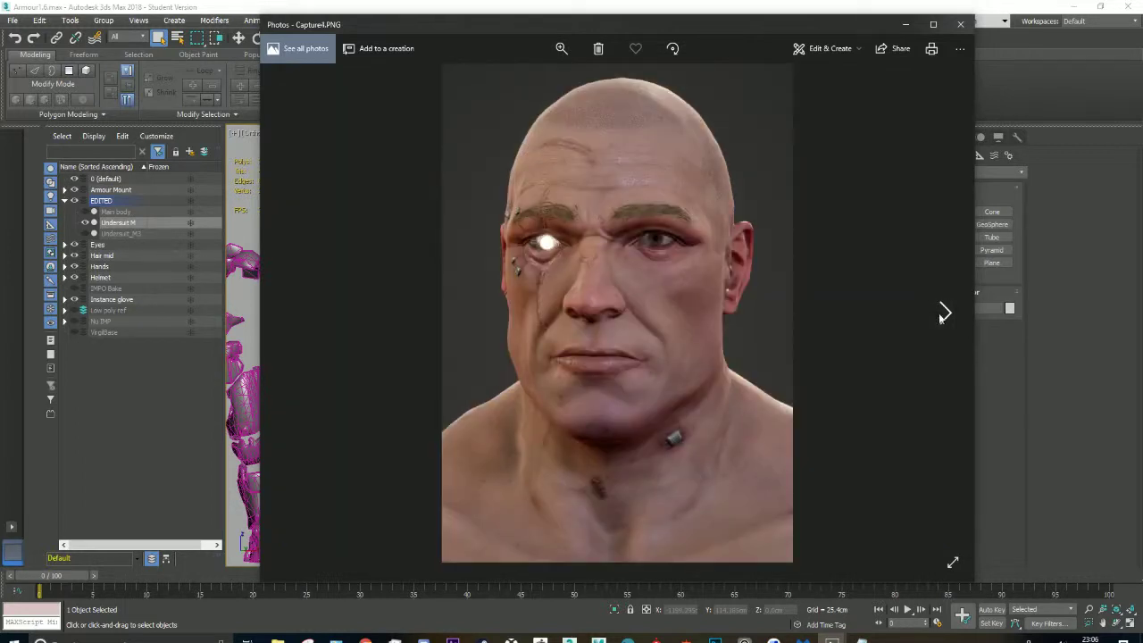
left_click(941, 315)
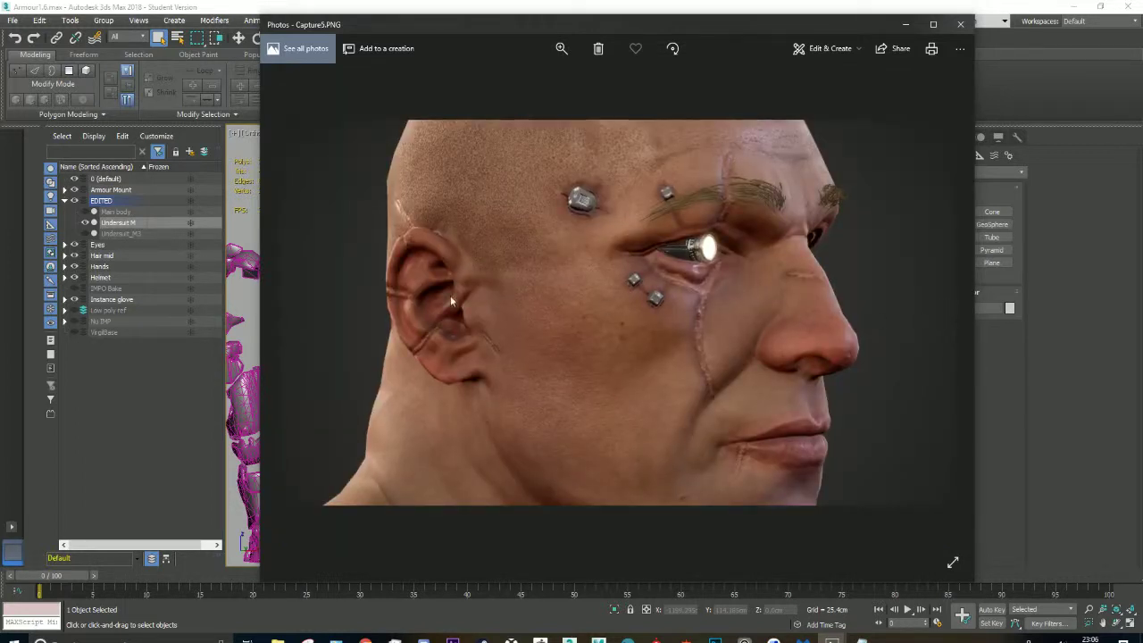
left_click(290, 314)
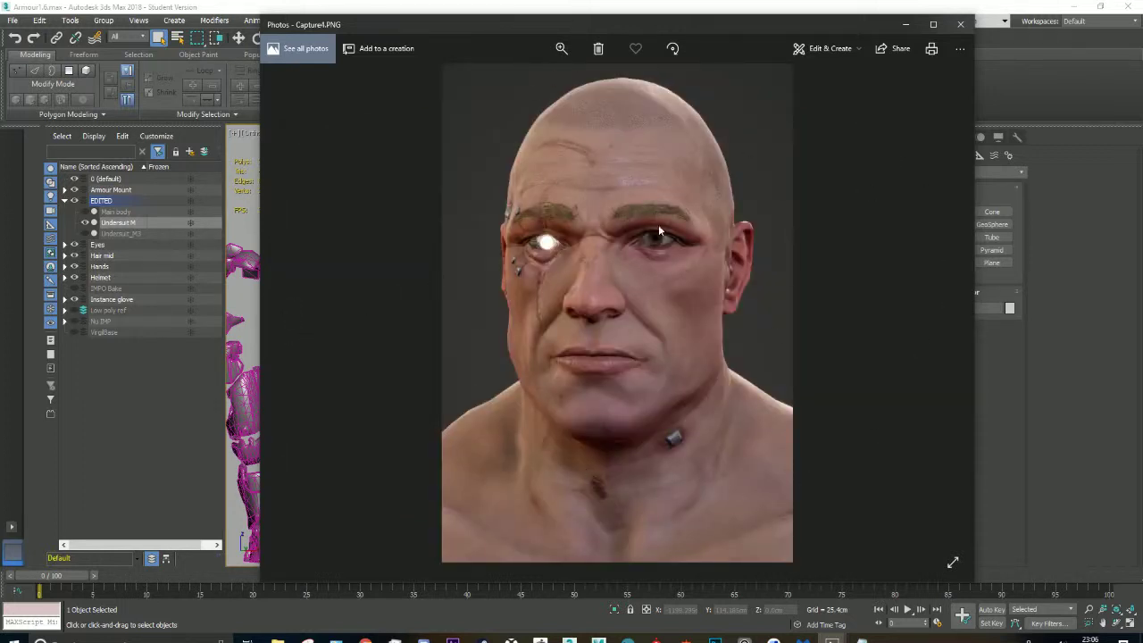
left_click(948, 314)
left_click(948, 314)
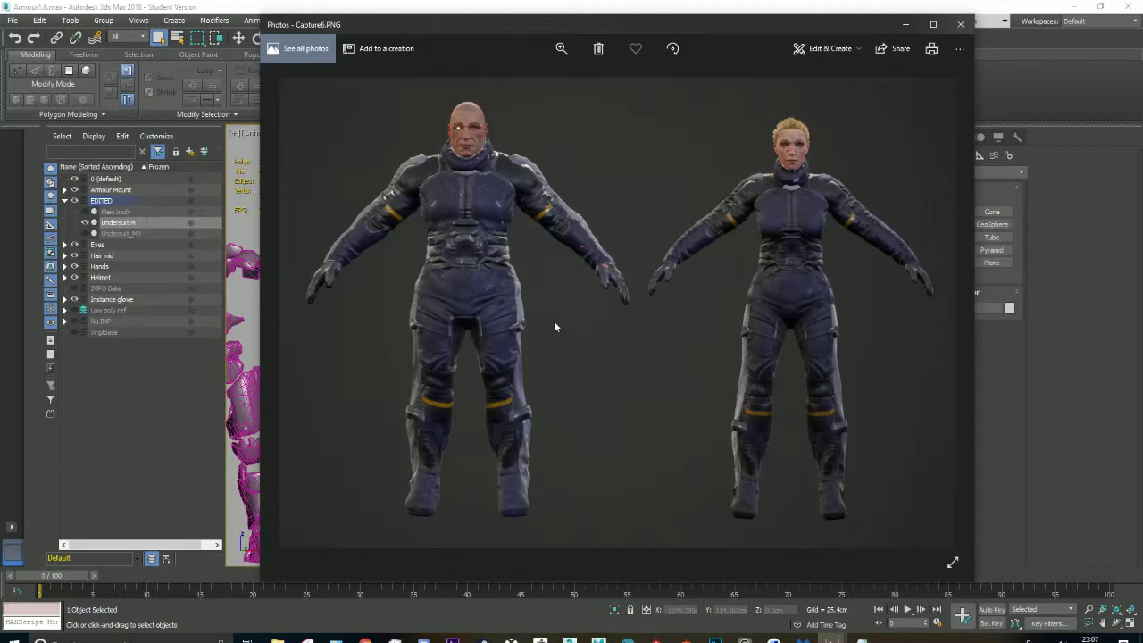
key("alt+F4")
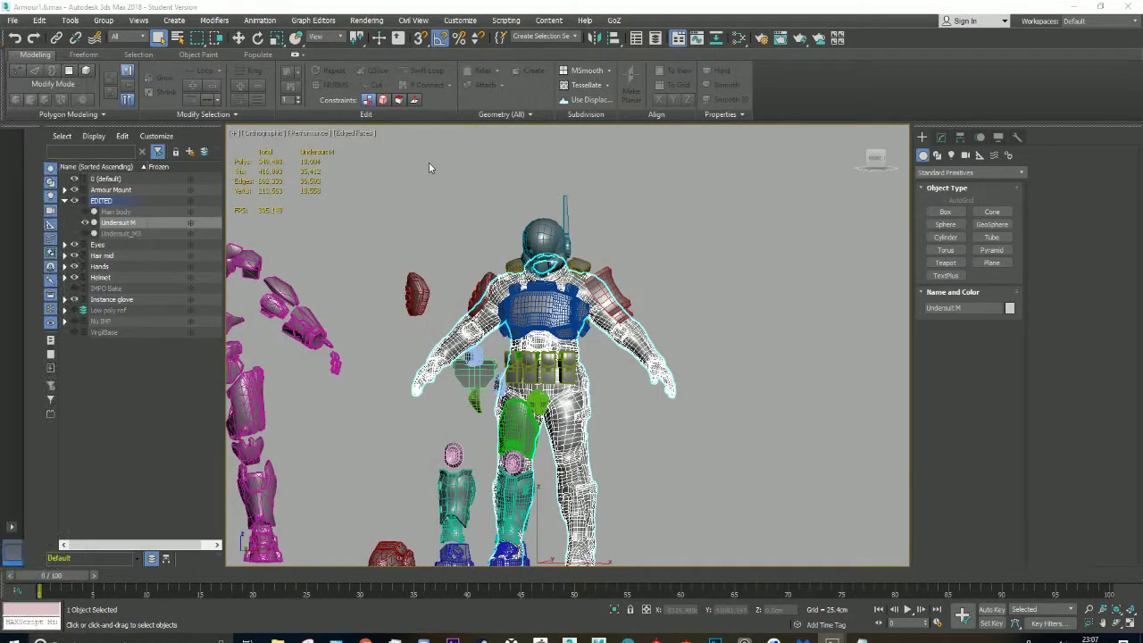
Step: Select the helmet's chin plate and back plate, then the Undersuit M body
scroll(700, 243, "down", 2)
left_click(623, 259)
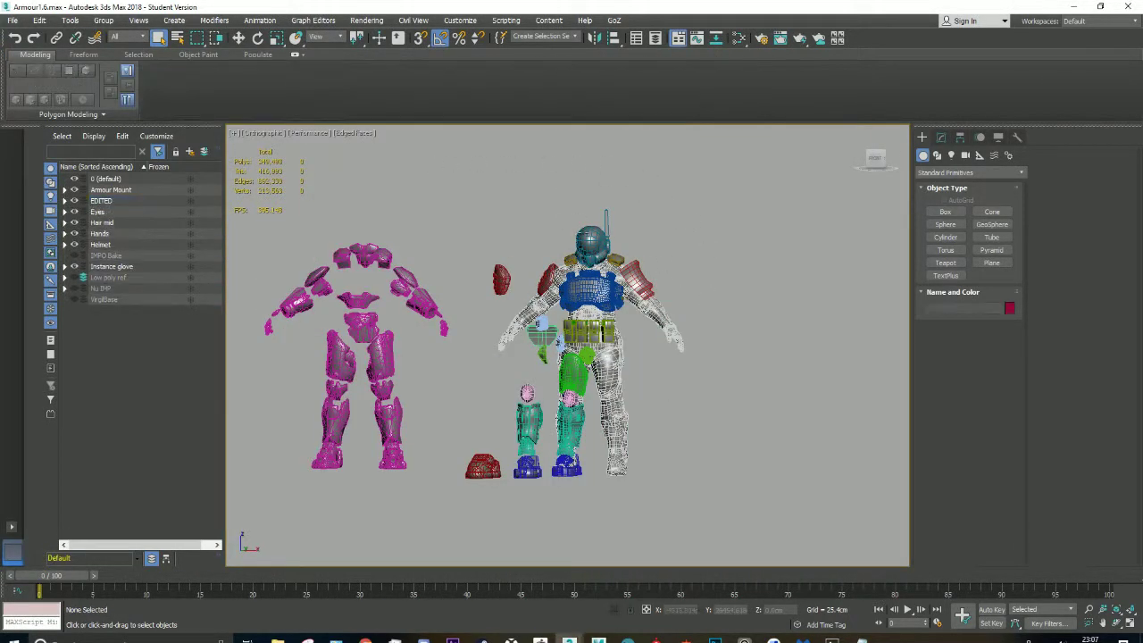
left_click(623, 261, "ctrl")
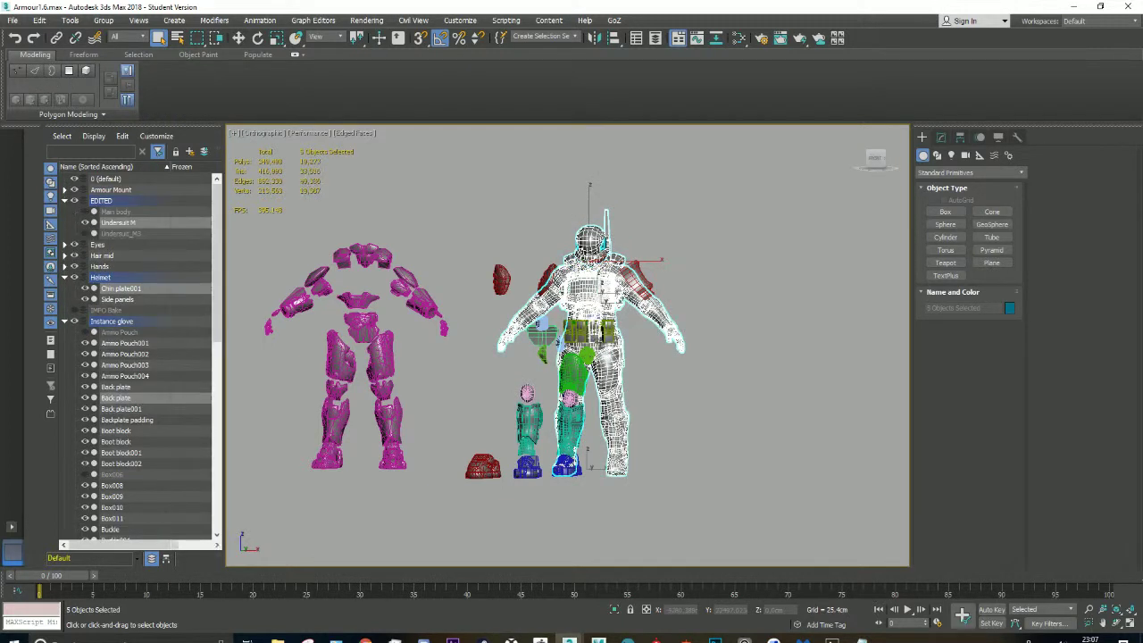
left_click(609, 349)
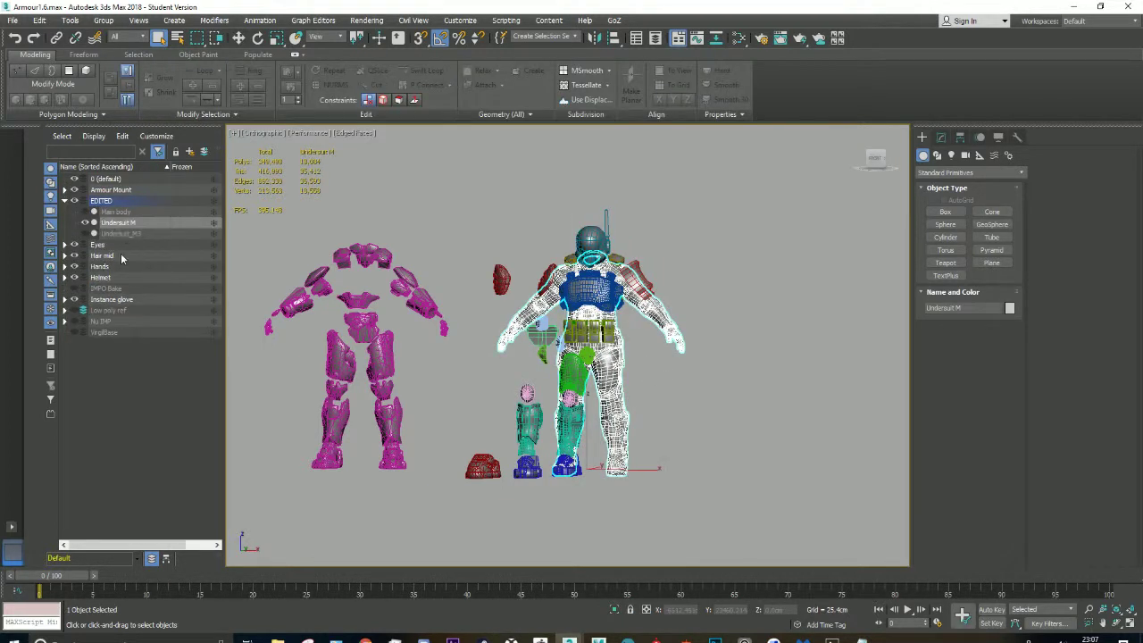
Step: Hide the eyes, hair, hands, helmet, gloves and armour pieces in the Scene Explorer
left_click(74, 244)
left_click(74, 256)
left_click(74, 278)
left_click(74, 299)
left_click(74, 189)
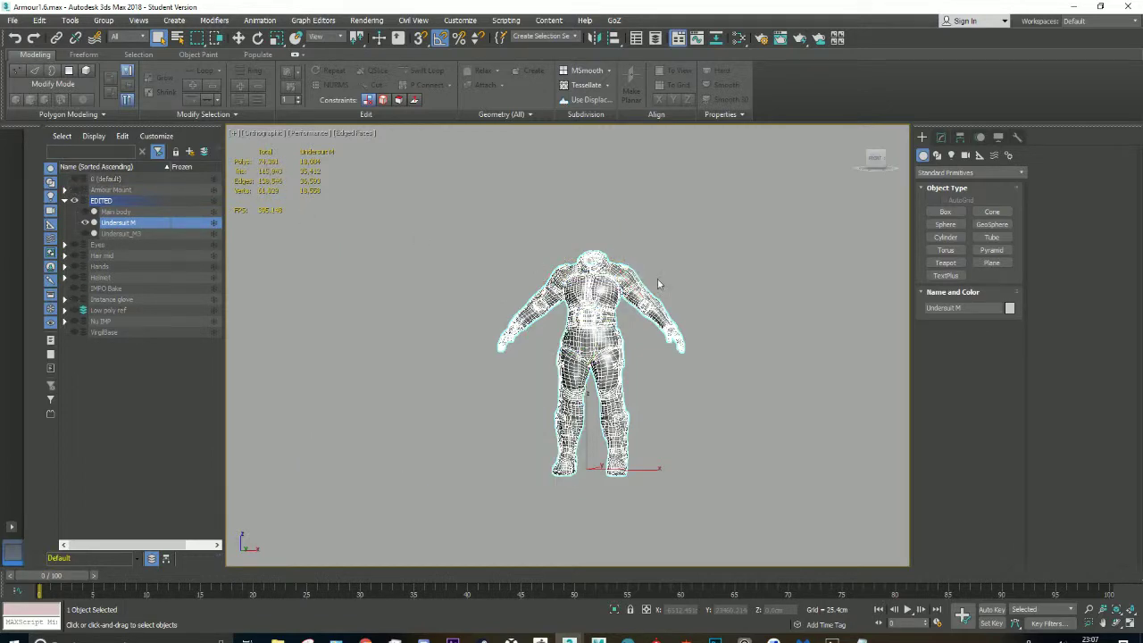
scroll(658, 284, "up", 5)
mouse_move(659, 284)
middle_mouse_down("alt")
mouse_move(560, 283)
mouse_move(578, 250)
mouse_move(424, 261)
mouse_move(242, 542)
middle_mouse_up("alt")
Step: Unhide the Main body, then select the Undersuit M instead
left_click(84, 211)
left_click(607, 293)
scroll(607, 276, "up", 5)
scroll(242, 542, "down", 5)
scroll(243, 542, "up", 5)
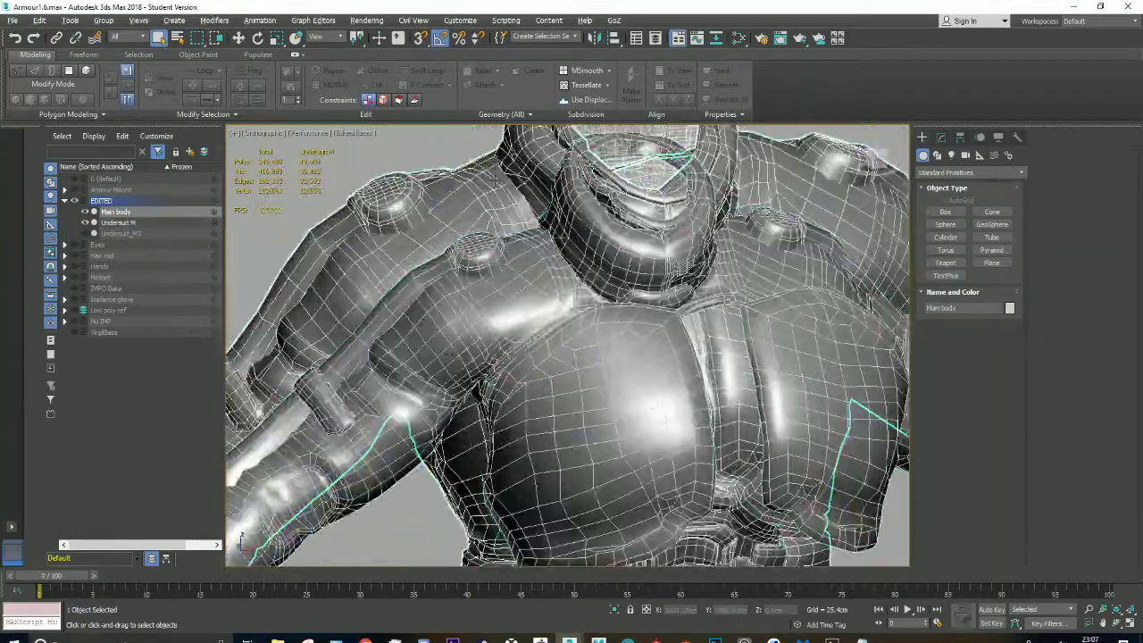
left_click(452, 218)
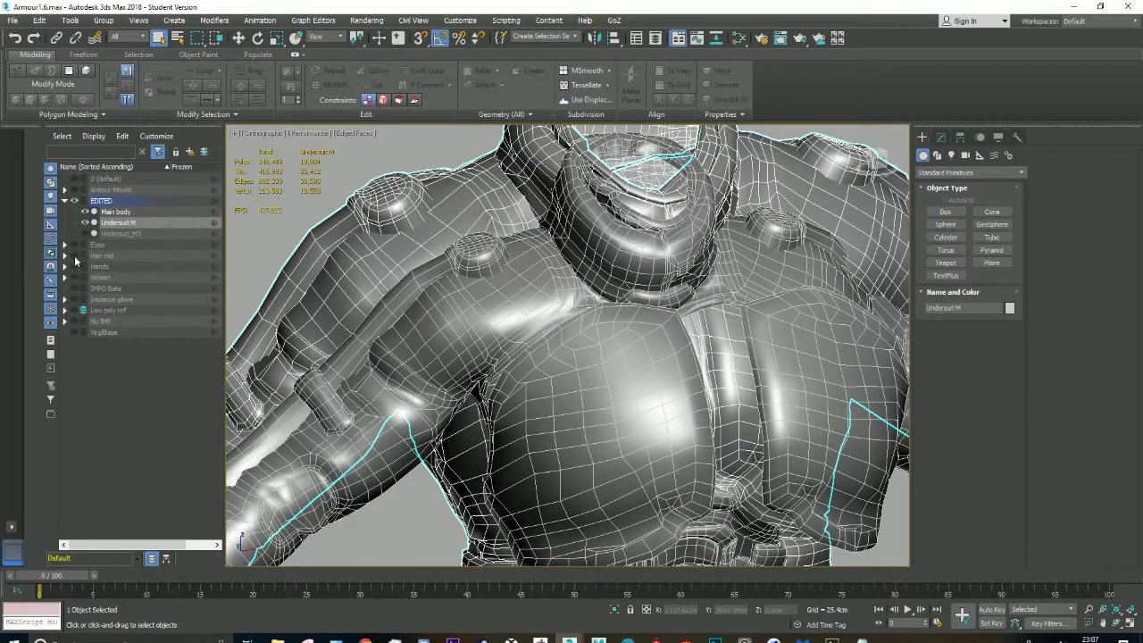
Step: Frame the Undersuit M, orbit to its back, and bring the reference render forward
key("z")
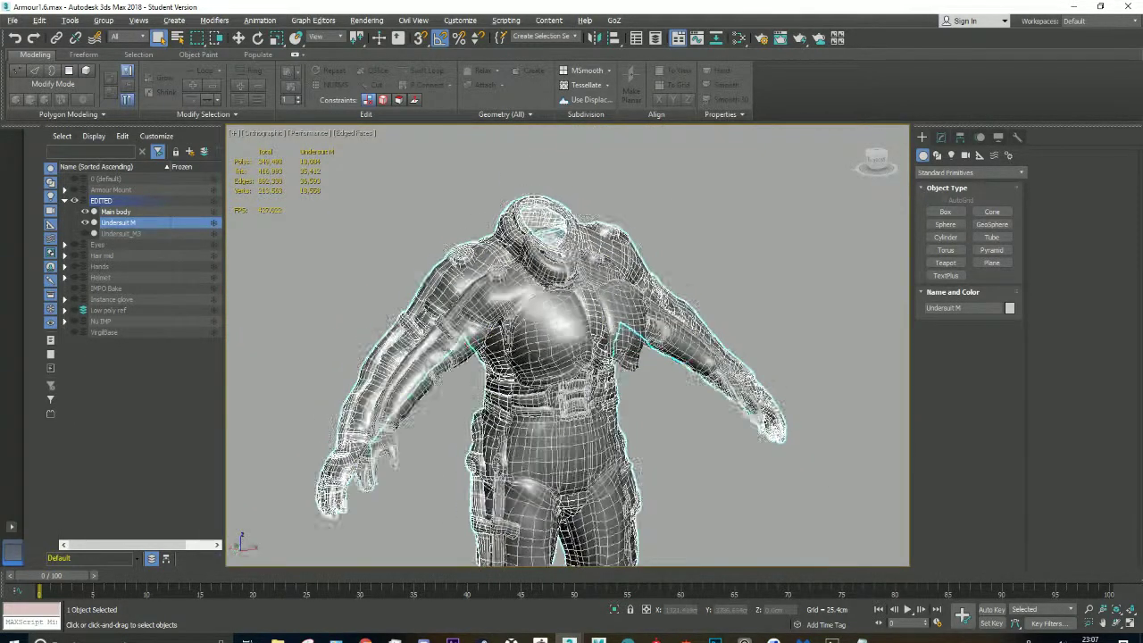
mouse_move(779, 279)
middle_mouse_down("alt")
mouse_move(765, 248)
mouse_move(742, 242)
mouse_move(616, 244)
middle_mouse_up("alt")
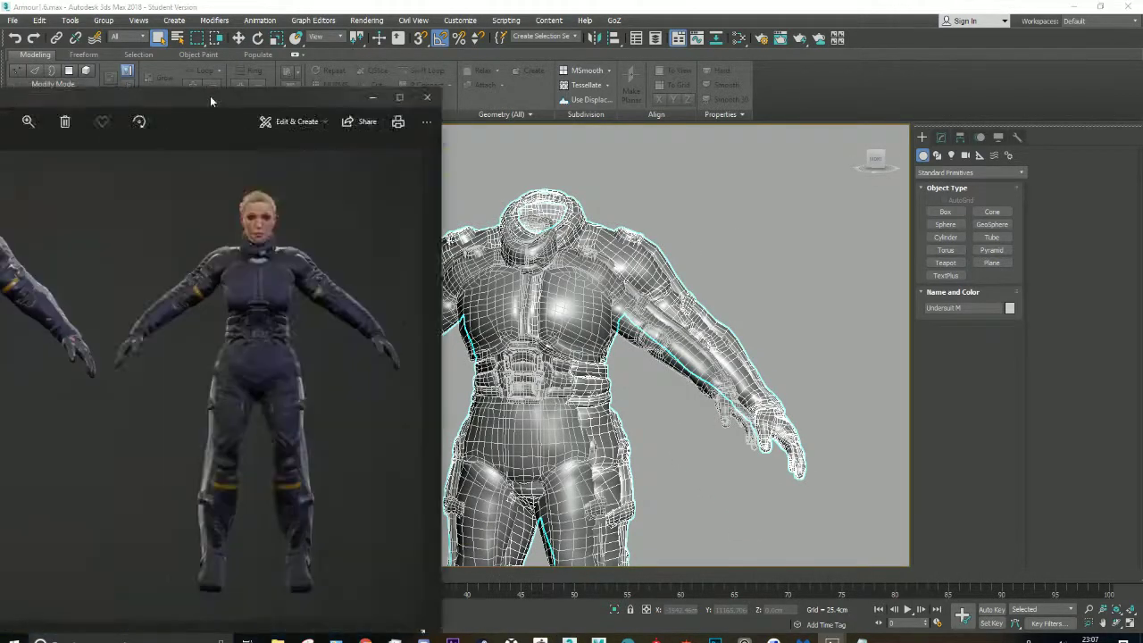
left_click_drag(210, 95, 724, 35)
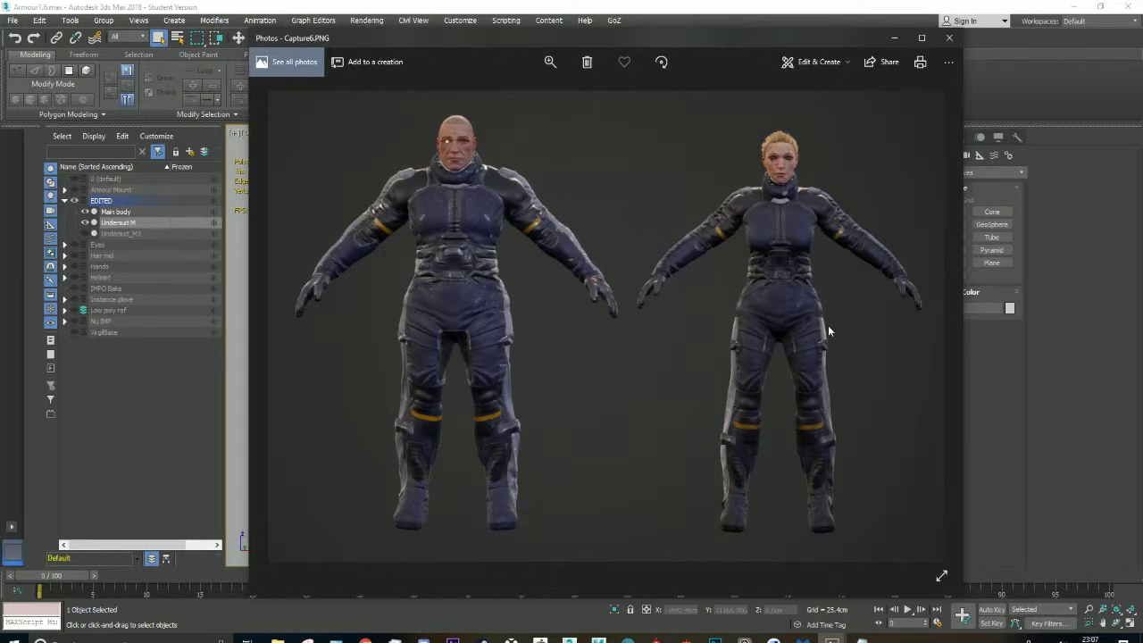
Step: Step through the back-view and face-close-up references in Photos, then close the viewer
left_click(932, 327)
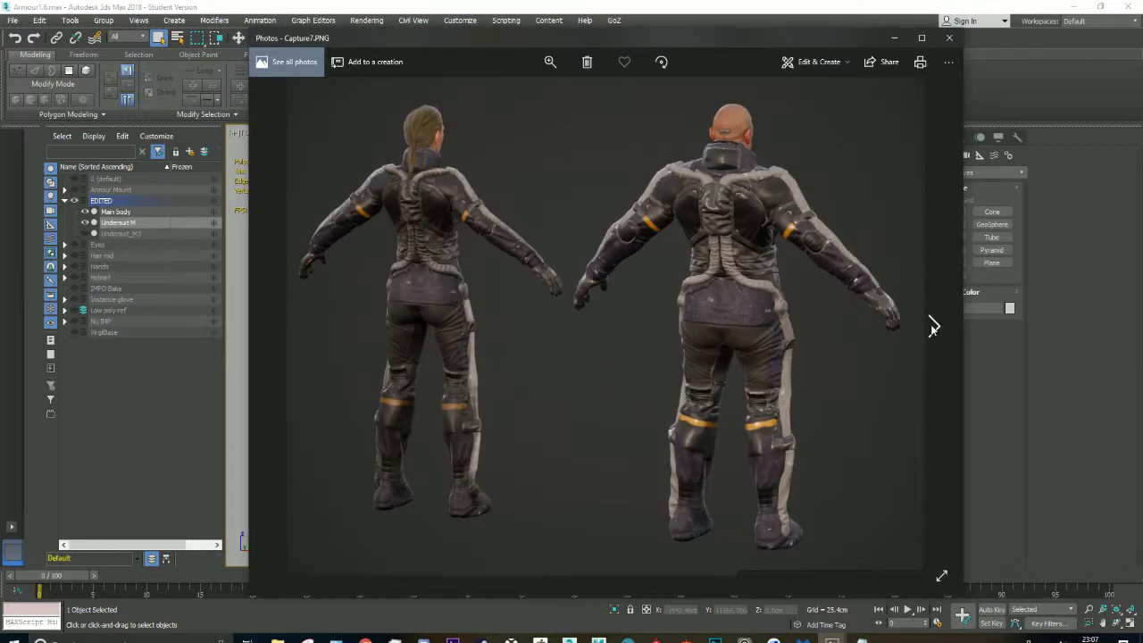
left_click(933, 329)
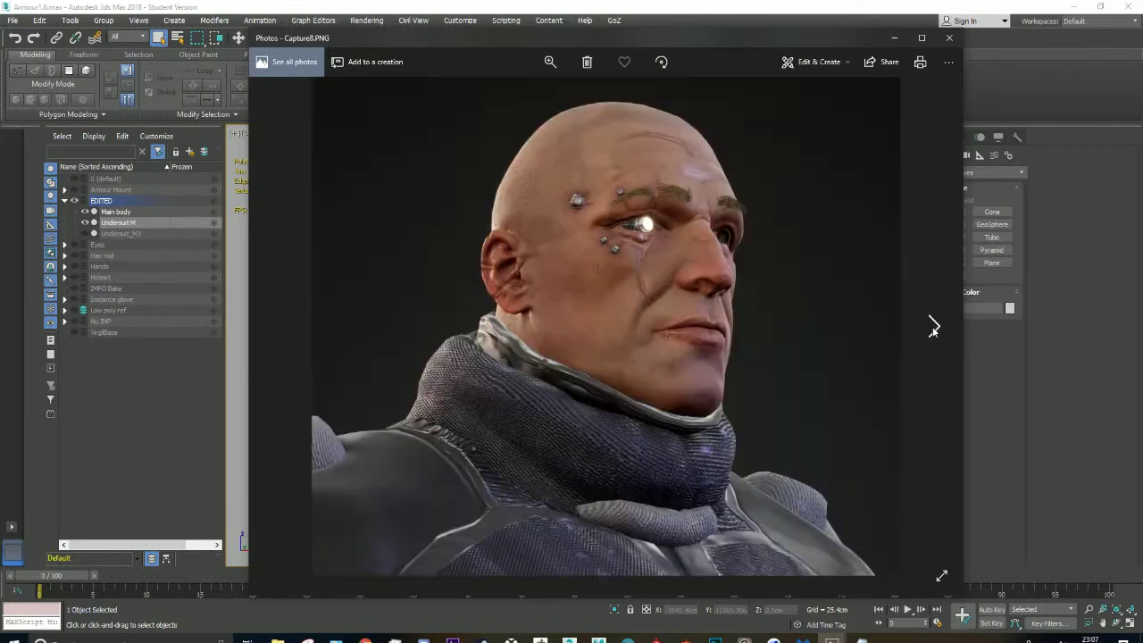
left_click(937, 330)
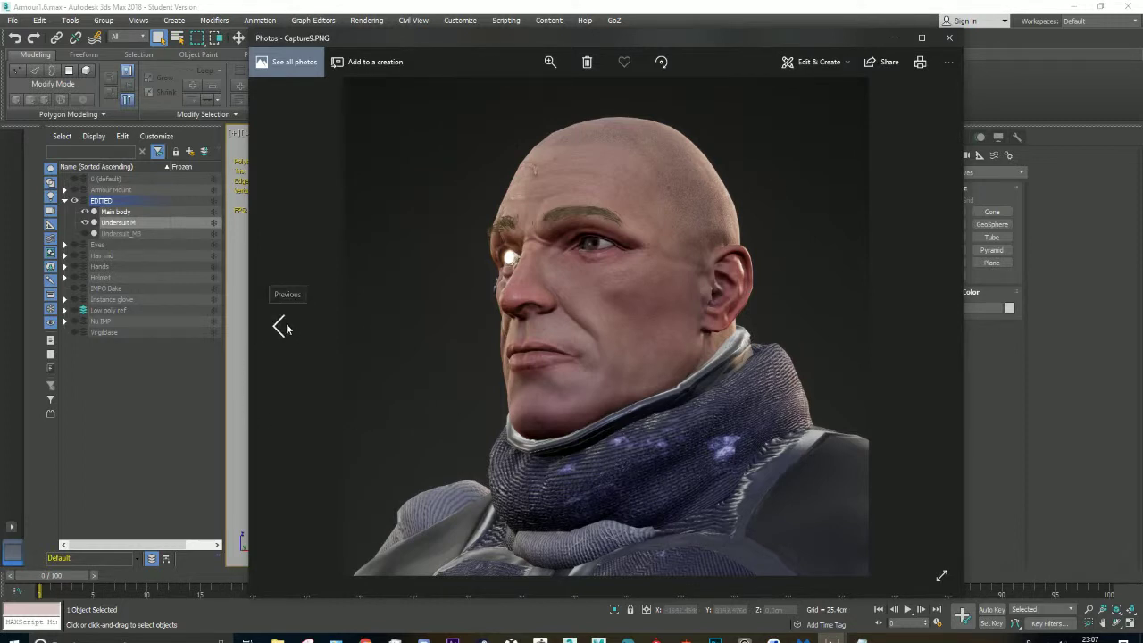
left_click(282, 327)
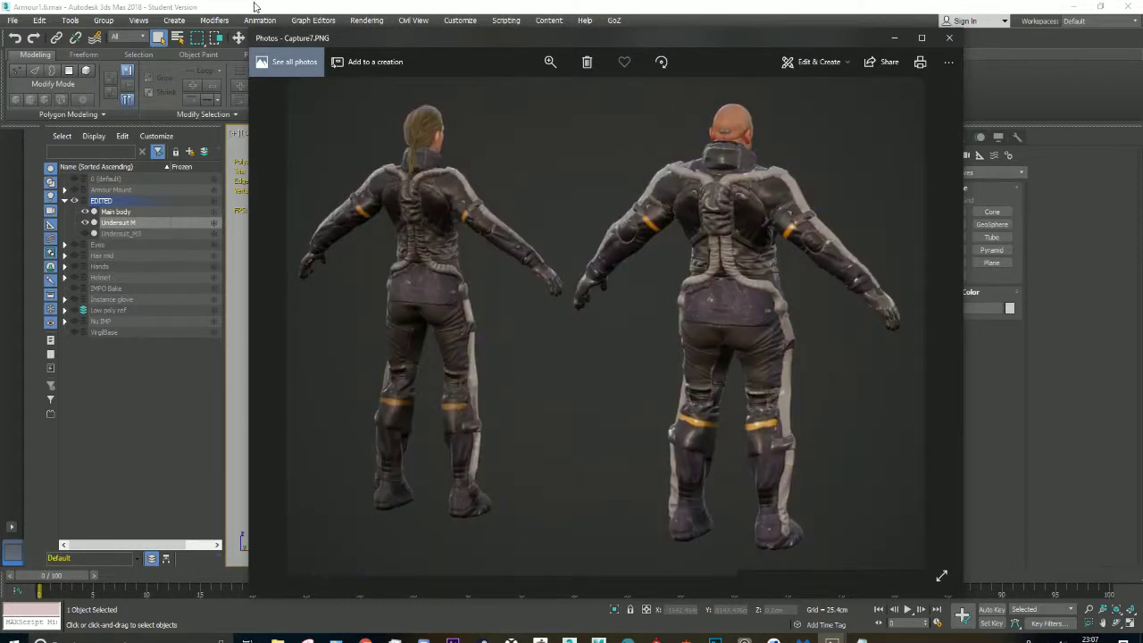
left_click_drag(381, 34, 346, 24)
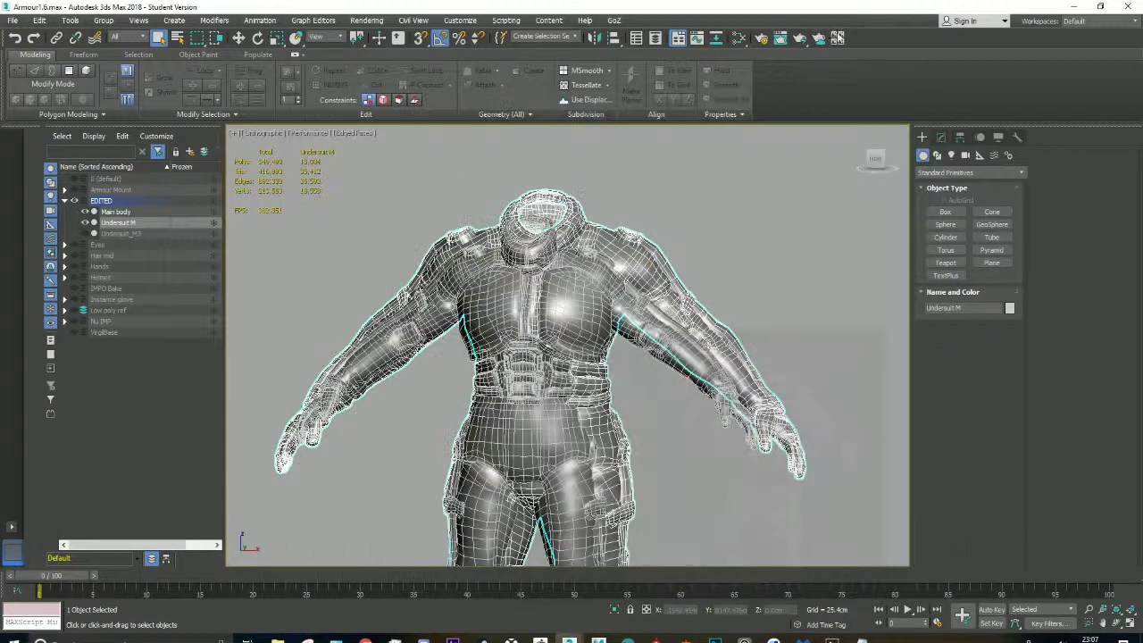
left_click(866, 29)
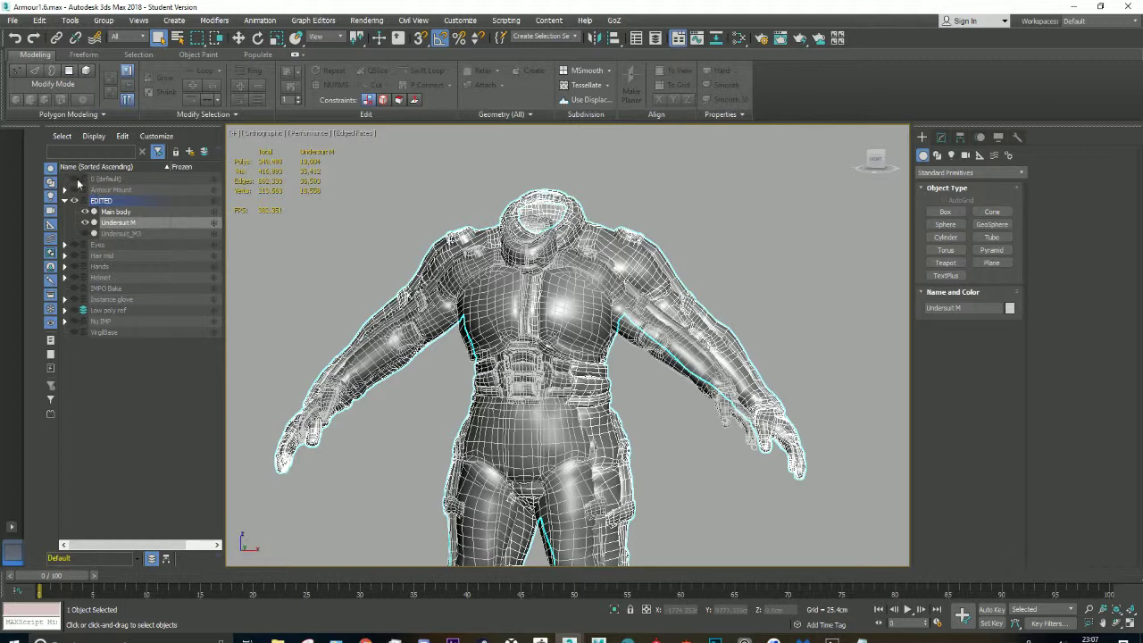
Step: Select every layer and unhide them, turning visibility back on after a stray hide
left_click(105, 180)
left_click(119, 332, "shift")
left_click(75, 333)
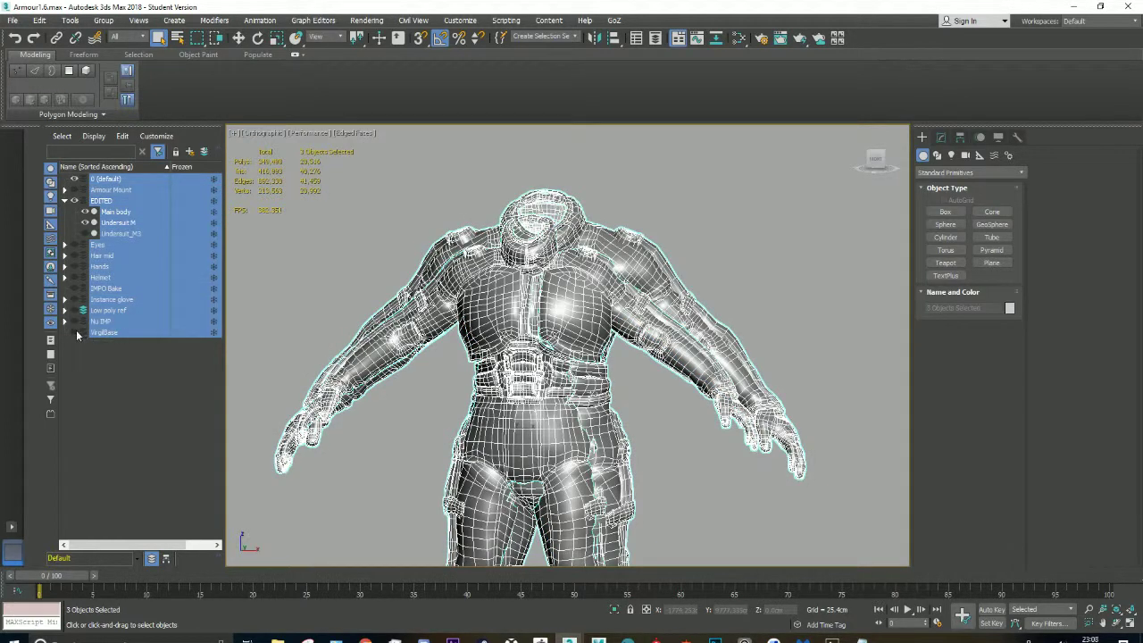
left_click(479, 220)
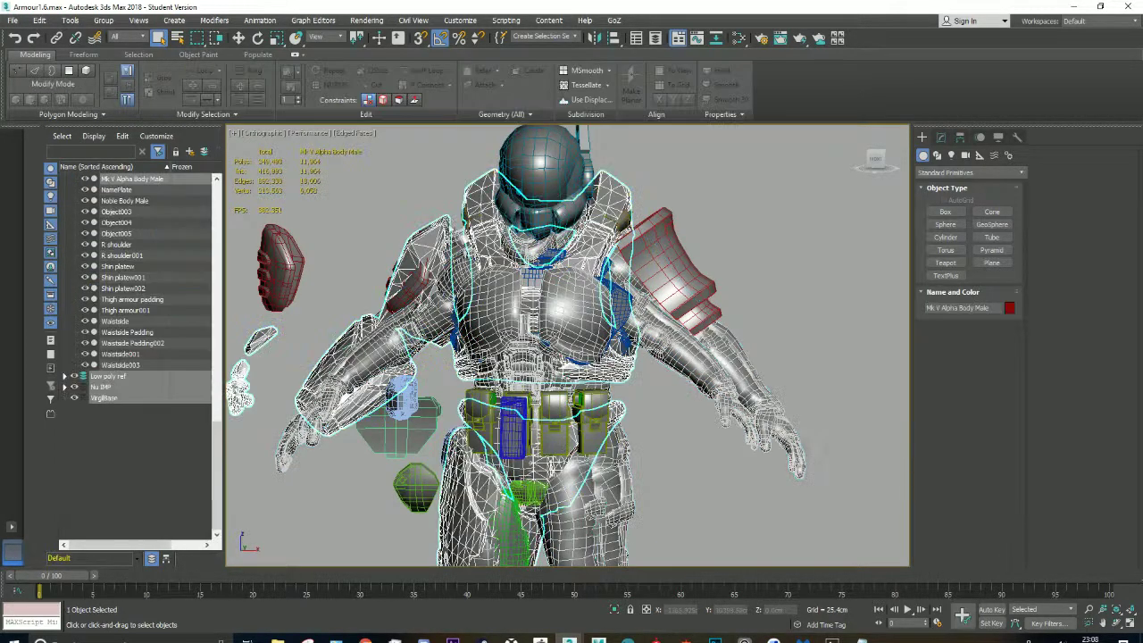
left_click(85, 179)
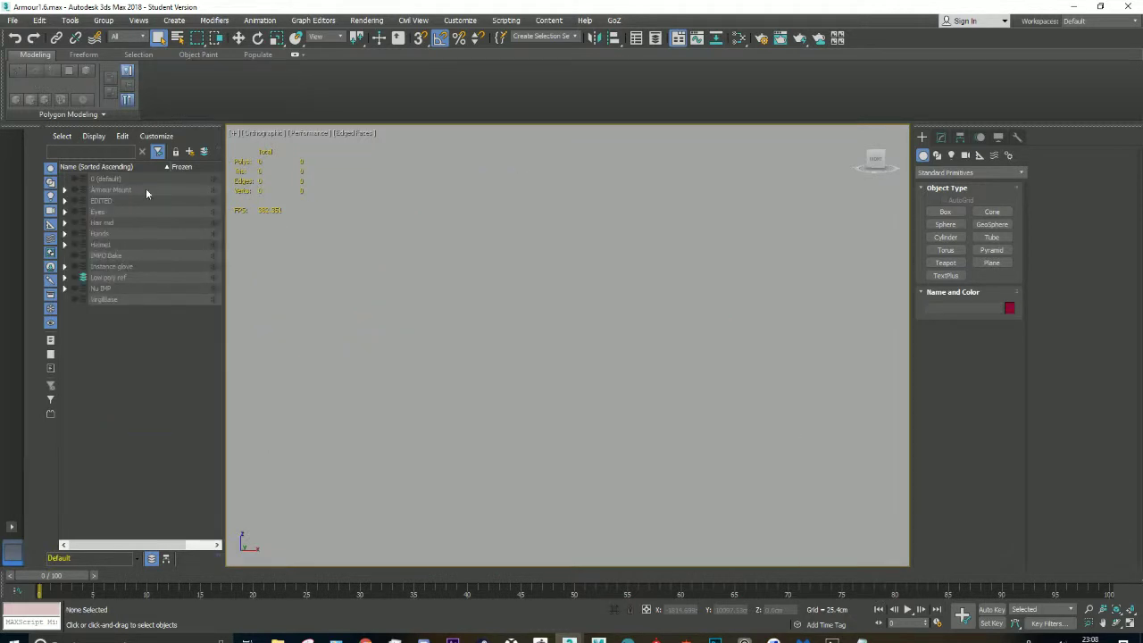
left_click(105, 179)
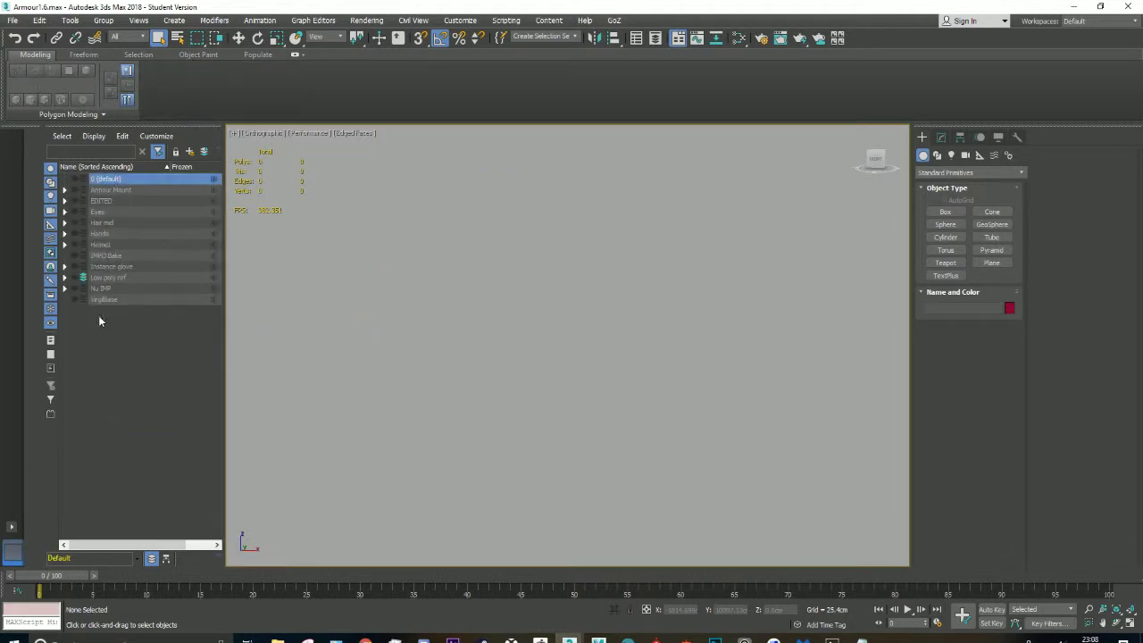
left_click(98, 299, "shift")
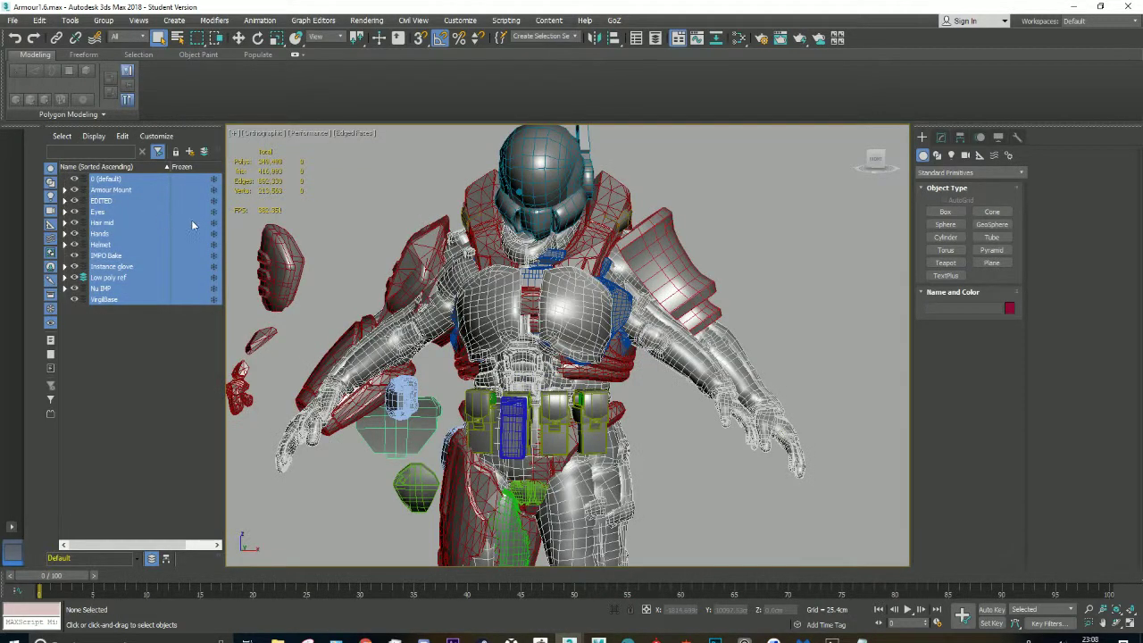
Step: Re-show all layers and hide only the Mk V Alpha Body Male mesh
left_click(510, 255)
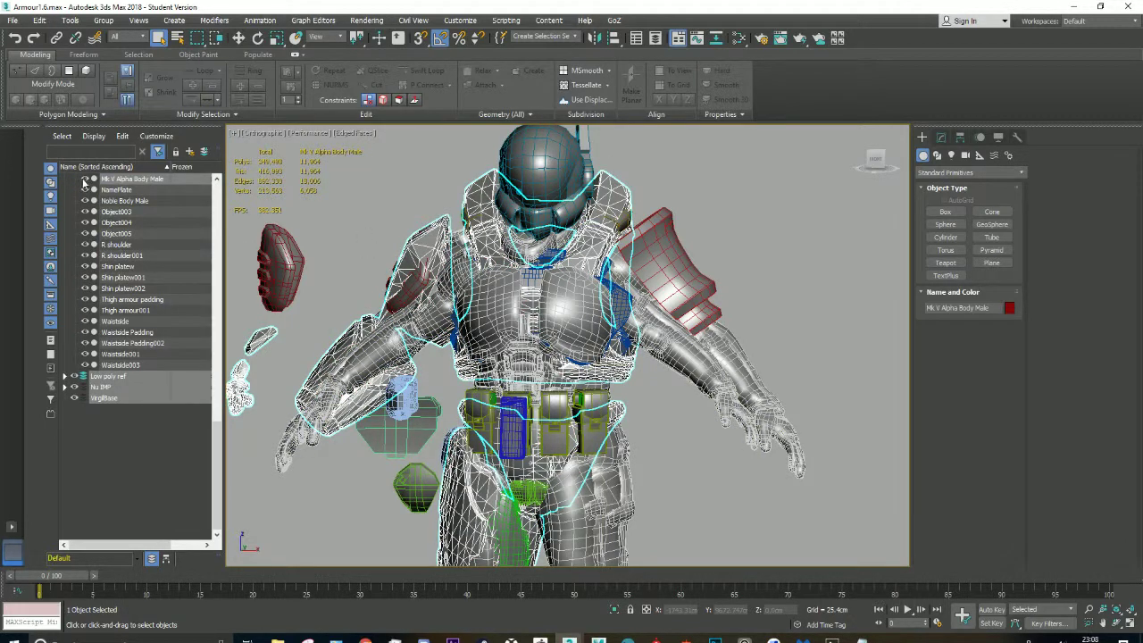
left_click(85, 179)
left_click(134, 299)
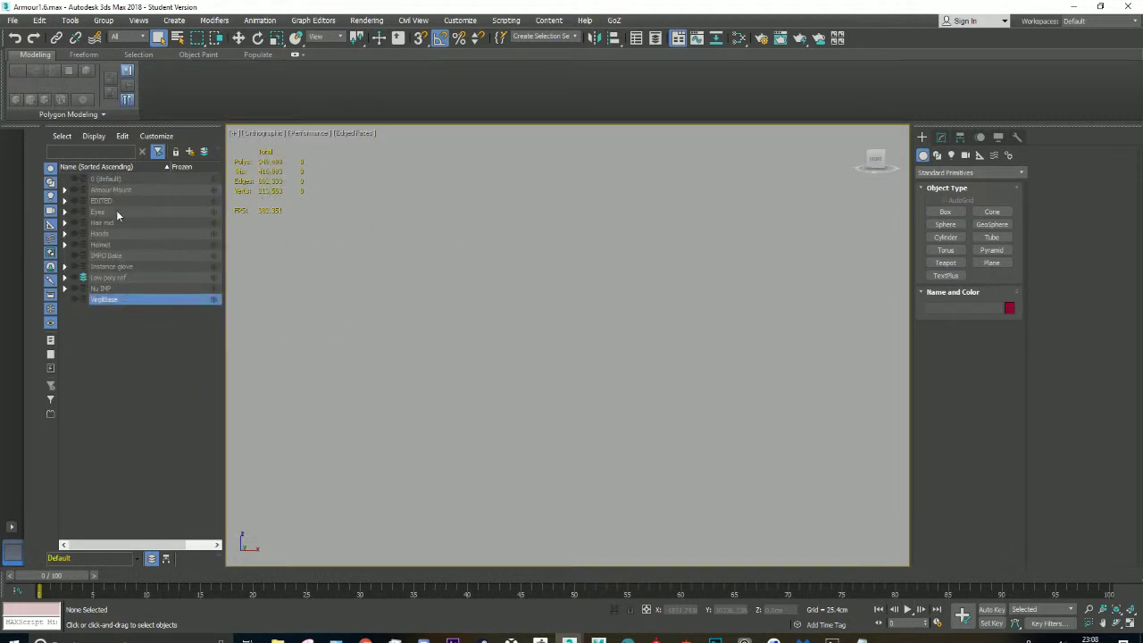
left_click(121, 179, "shift")
left_click(75, 179)
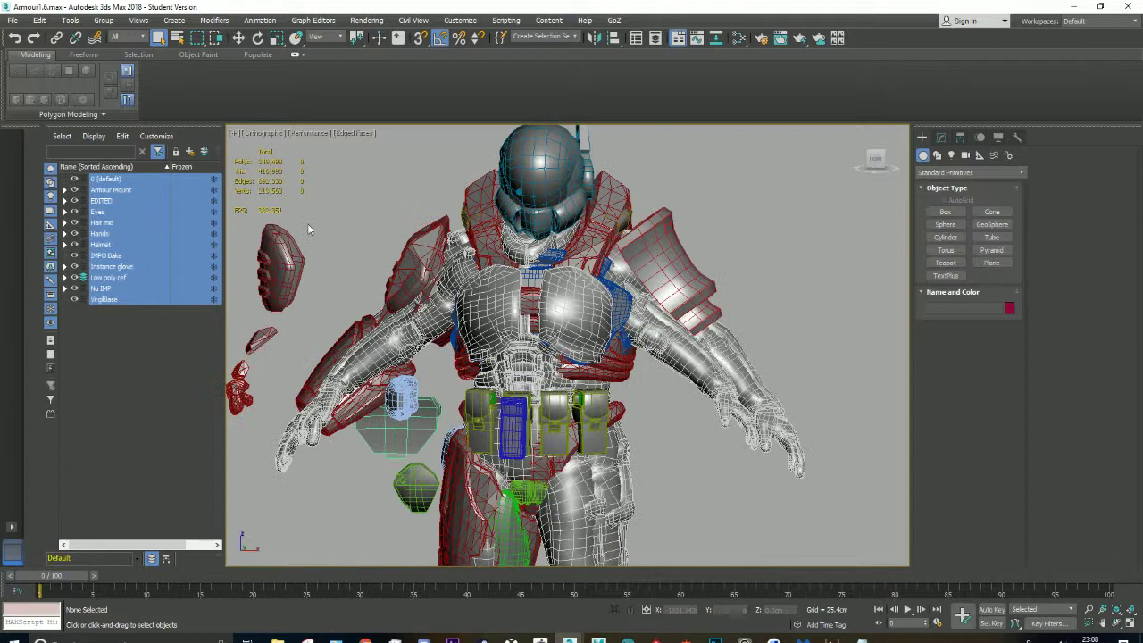
left_click(361, 230)
left_click(85, 178)
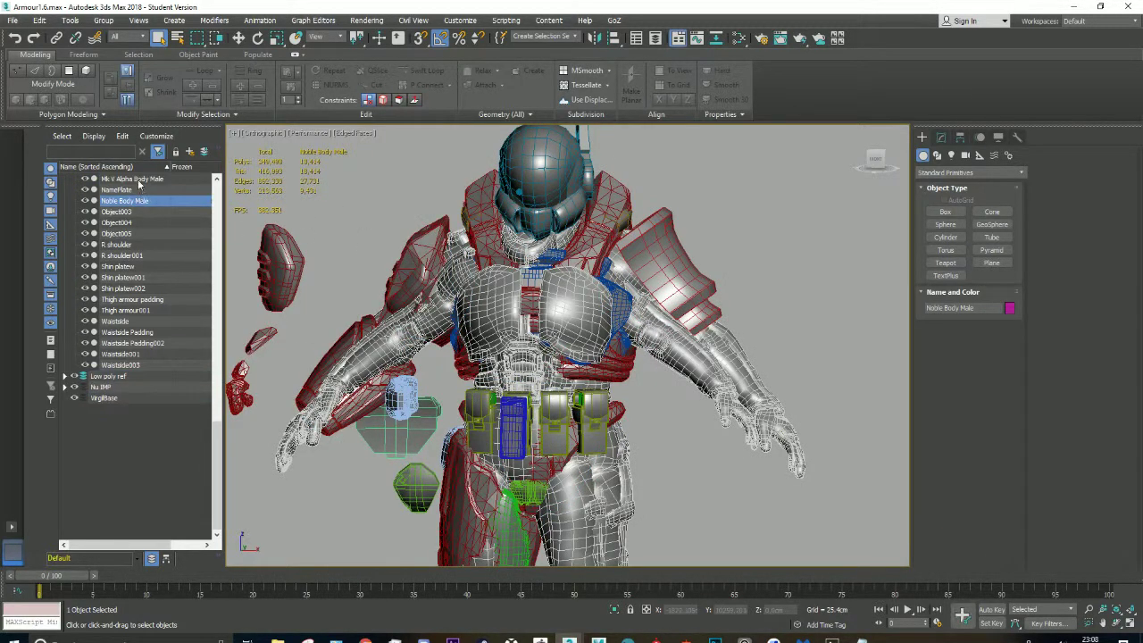
left_click(85, 178)
Step: Hide the Main body and Undersuit wireframe meshes, leaving the tan body, and orbit around
left_click(333, 167)
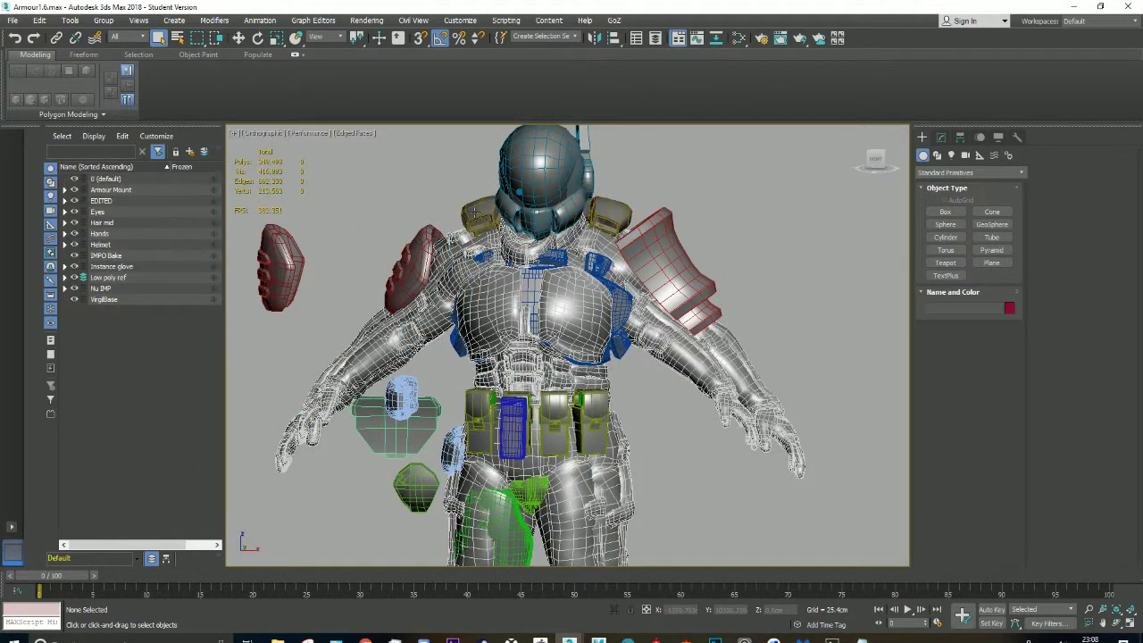
left_click(536, 286)
left_click(112, 222, "ctrl")
left_click(85, 222)
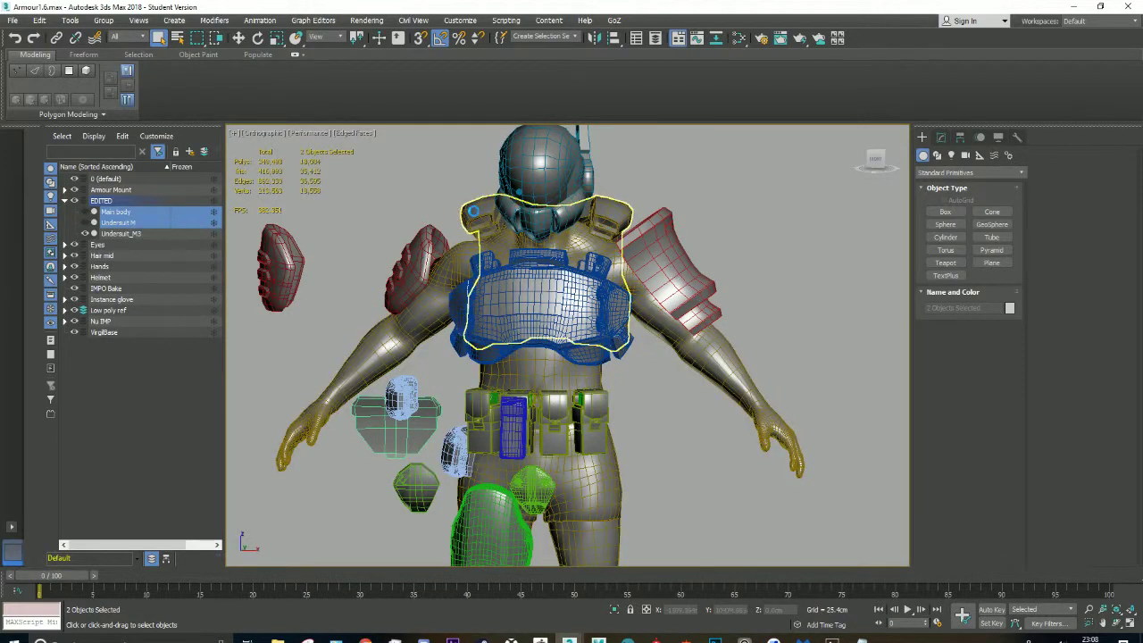
left_click(534, 266)
mouse_move(533, 266)
middle_mouse_down("alt")
mouse_move(590, 268)
mouse_move(606, 256)
middle_mouse_up("alt")
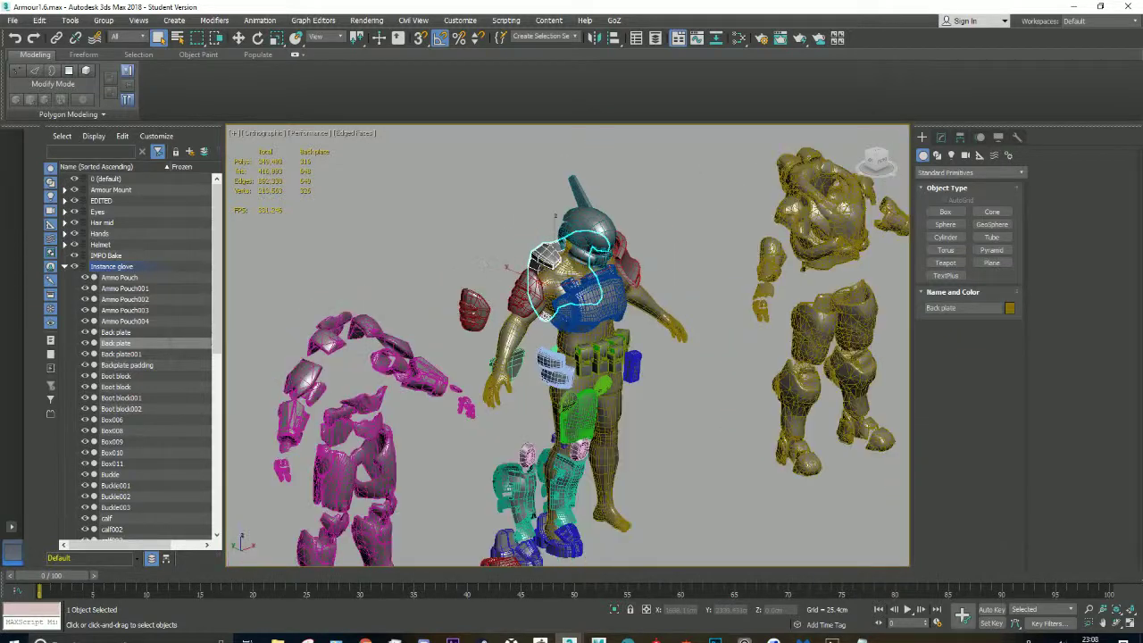
Step: Select the magenta armour set on the left and the gold set on the right together
left_click(766, 219)
left_click(291, 397, "ctrl")
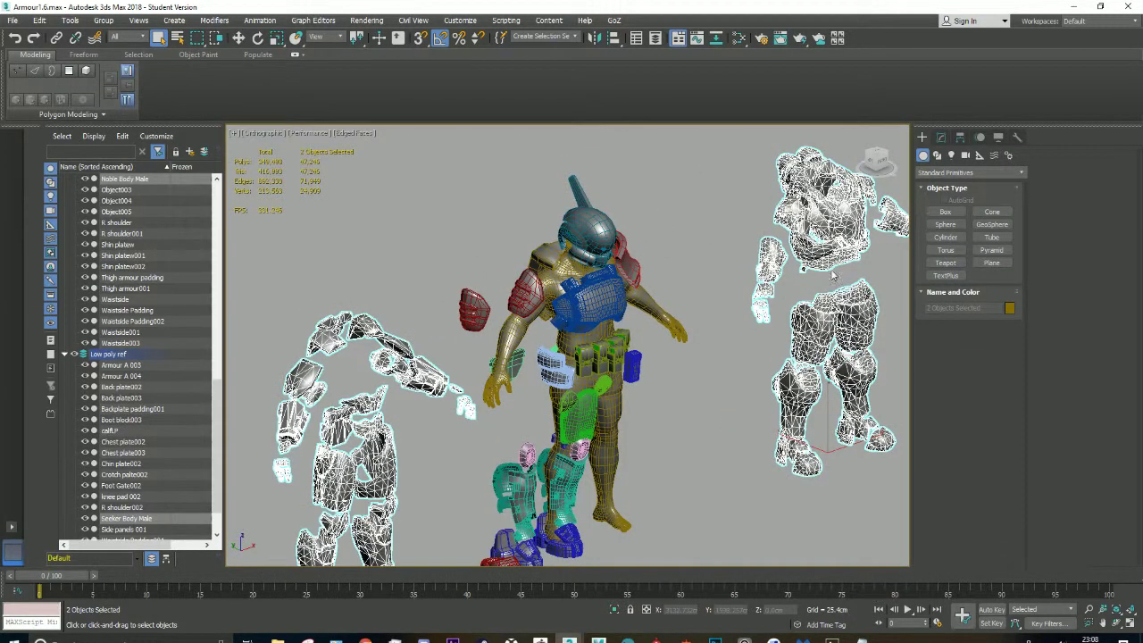
key("ctrl+d")
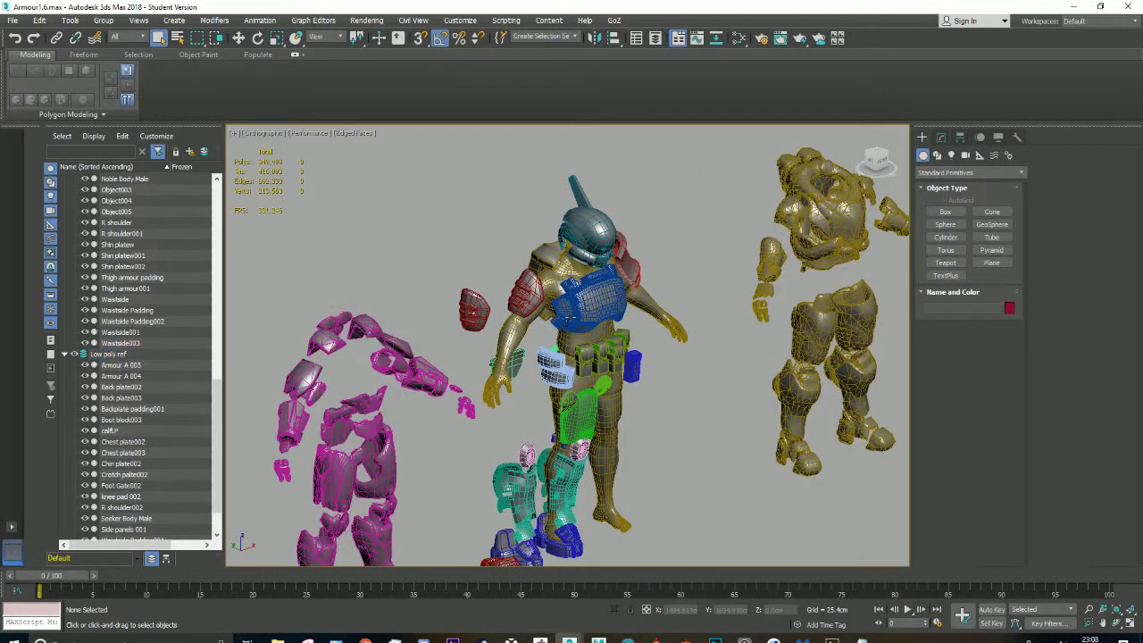
left_click(333, 350)
left_click(795, 276, "ctrl")
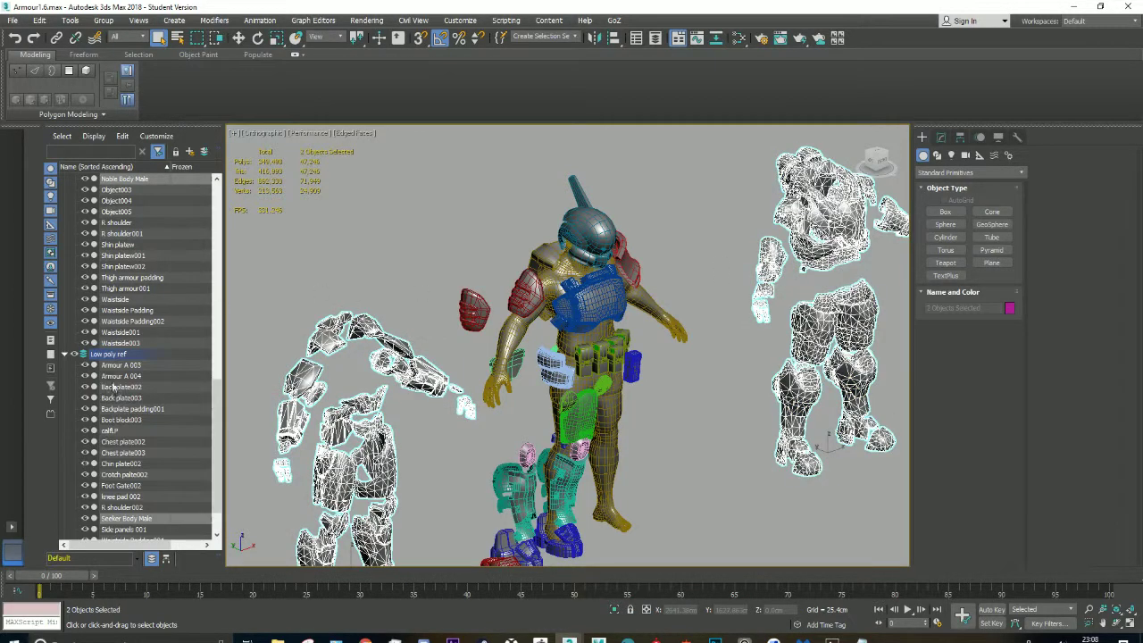
Step: Hide the two selected armour sets and orbit between front and rear views of the character
left_click(85, 181)
left_click(568, 482)
scroll(581, 390, "up", 2)
middle_click_drag(582, 390, 616, 335, "alt")
scroll(616, 335, "up", 2)
scroll(608, 333, "down", 3)
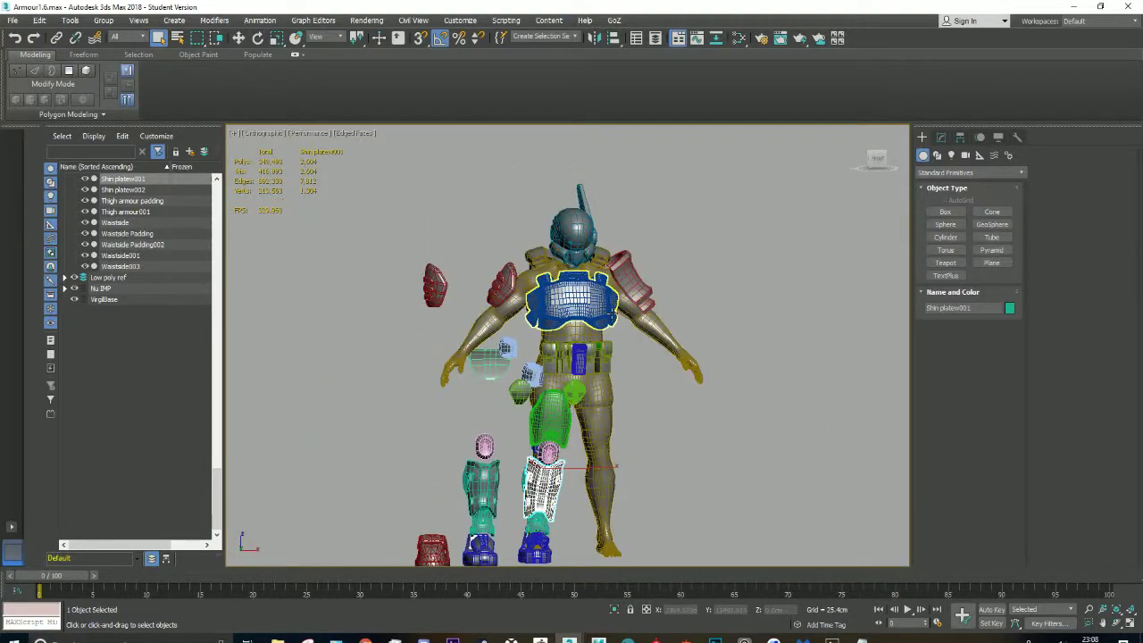
mouse_move(637, 259)
middle_mouse_down("alt")
mouse_move(674, 242)
mouse_move(562, 250)
middle_mouse_up("alt")
scroll(562, 250, "up", 3)
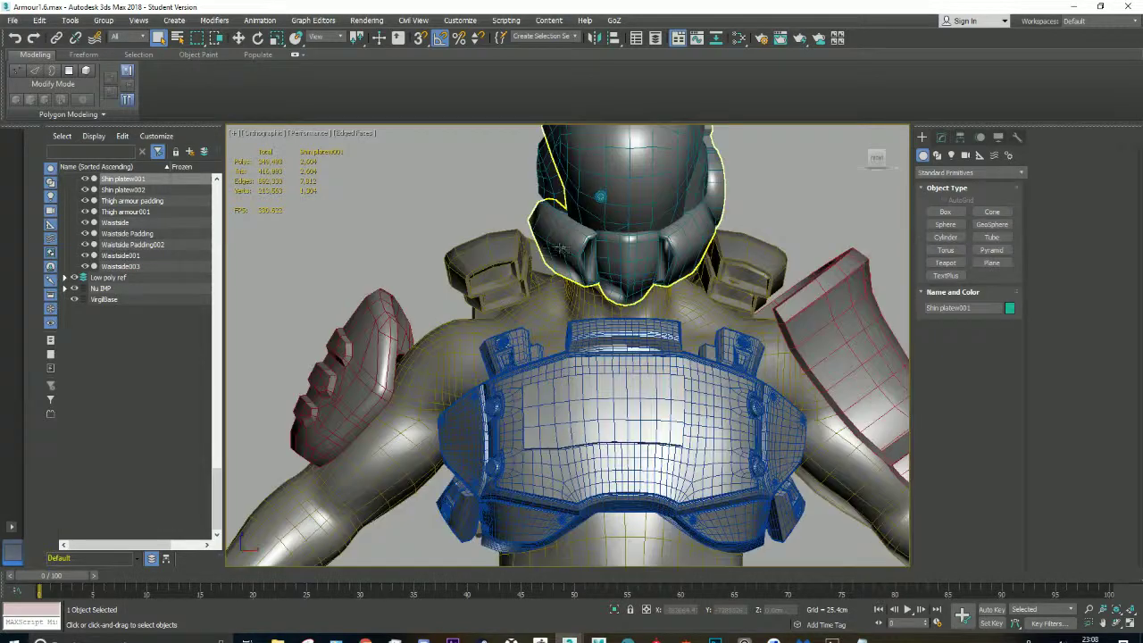
scroll(562, 250, "down", 3)
scroll(624, 247, "up", 4)
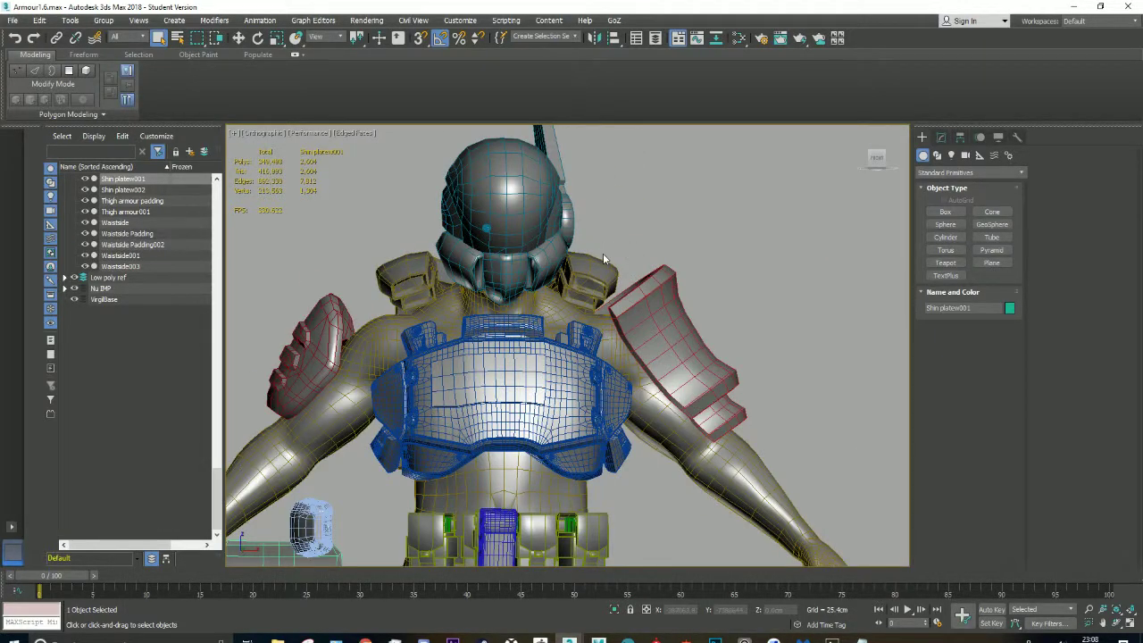
scroll(602, 253, "down", 2)
scroll(517, 248, "up", 3)
Step: Inspect the helmet's Chin plate002 and Side panels 001, then clear the selection
left_click(516, 248)
mouse_move(516, 248)
middle_mouse_down("alt")
mouse_move(782, 315)
mouse_move(485, 218)
middle_mouse_up("alt")
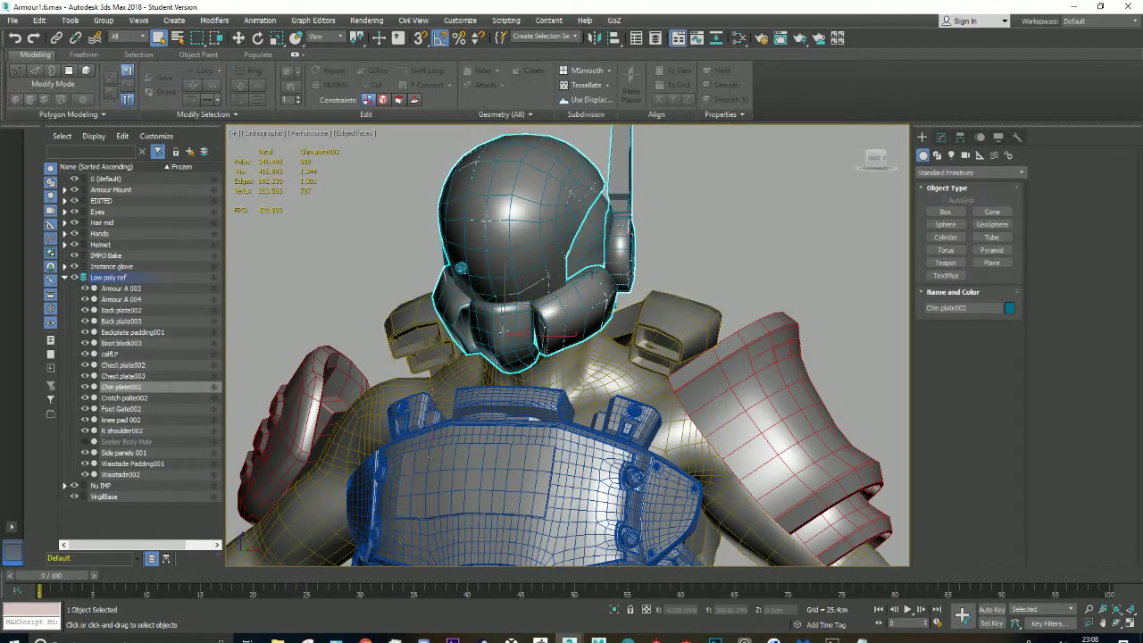
left_click(591, 267)
left_click(516, 330)
mouse_move(516, 330)
middle_mouse_down("alt")
mouse_move(516, 297)
mouse_move(447, 378)
middle_mouse_up("alt")
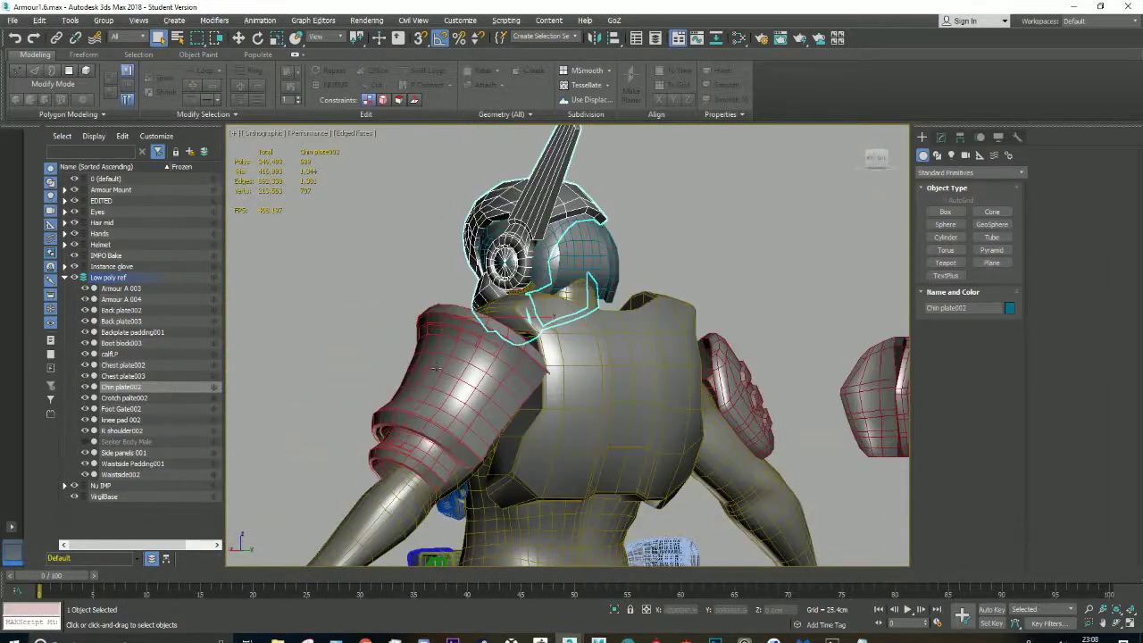
left_click(446, 379)
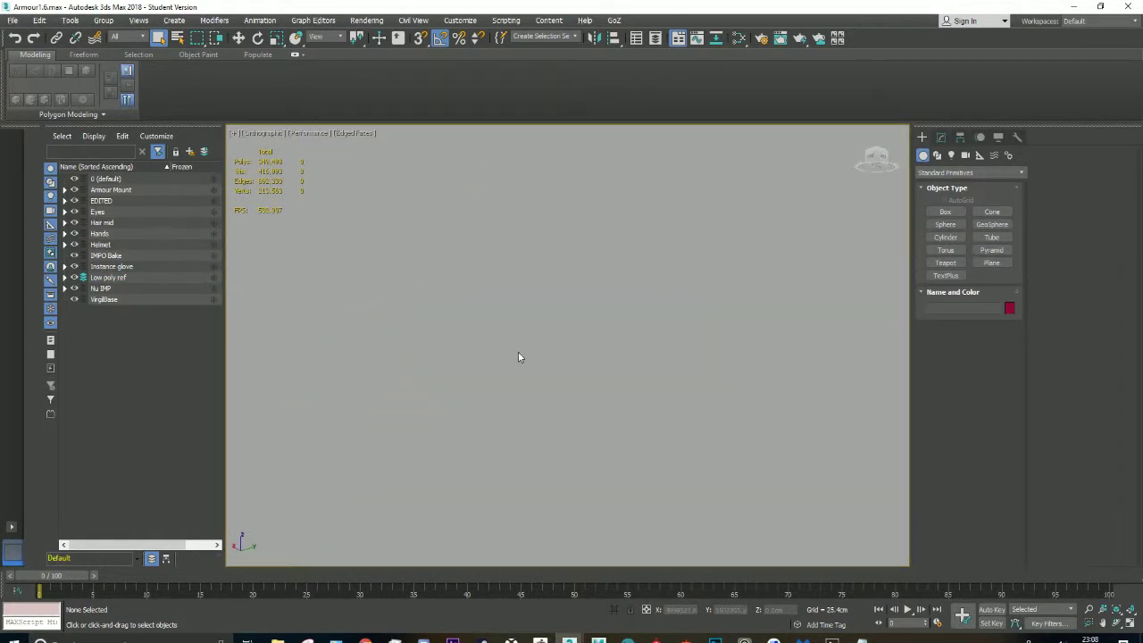
Step: Switch to Front view and zoom until helmet, chest plate and shoulders fill the viewport
key("f")
scroll(517, 378, "down", 10)
scroll(544, 295, "up", 8)
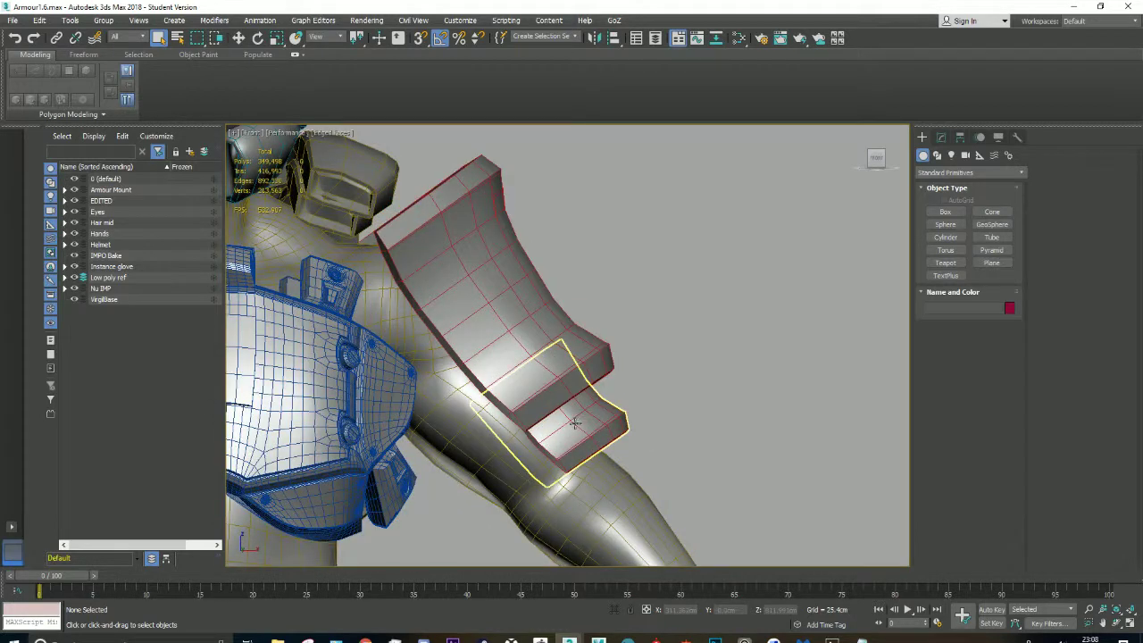
scroll(571, 419, "down", 6)
scroll(566, 390, "up", 2)
scroll(566, 390, "up", 6)
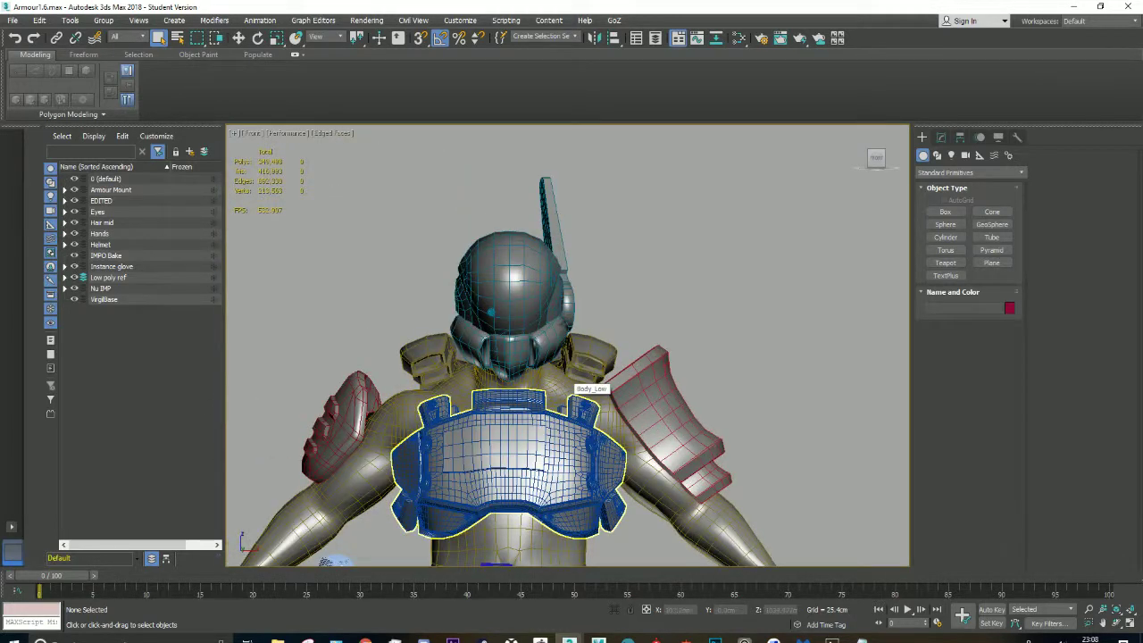
scroll(565, 390, "down", 6)
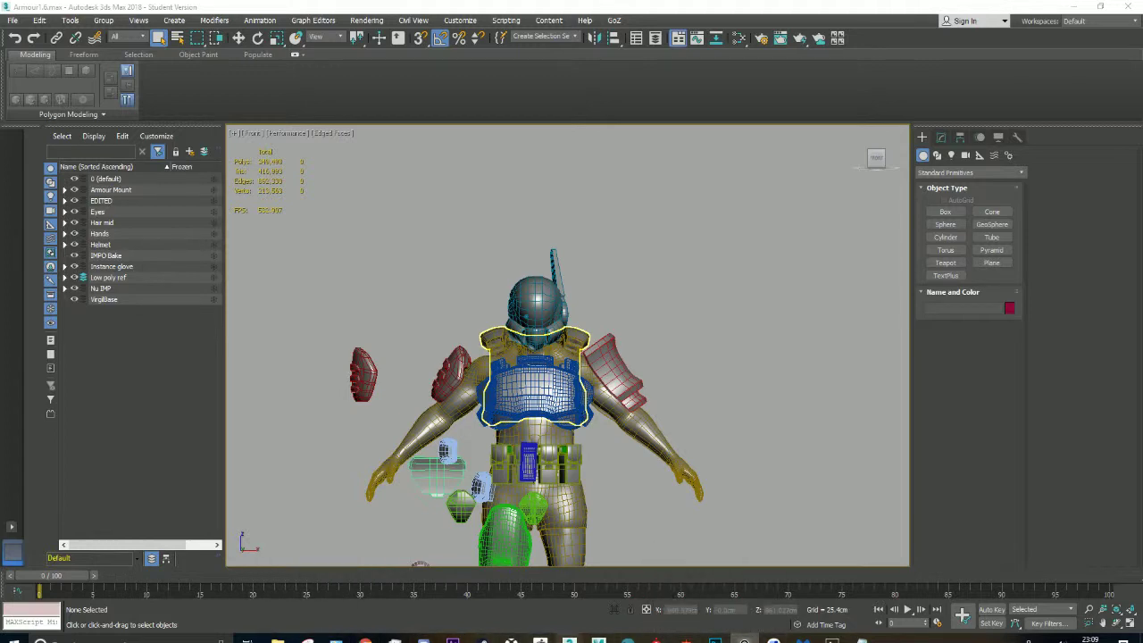
Step: Bring up the Armour1.9b.max window, zoom out over the low-poly armour, and show the EDITED layer body
mouse_move(569, 640)
left_click(638, 589)
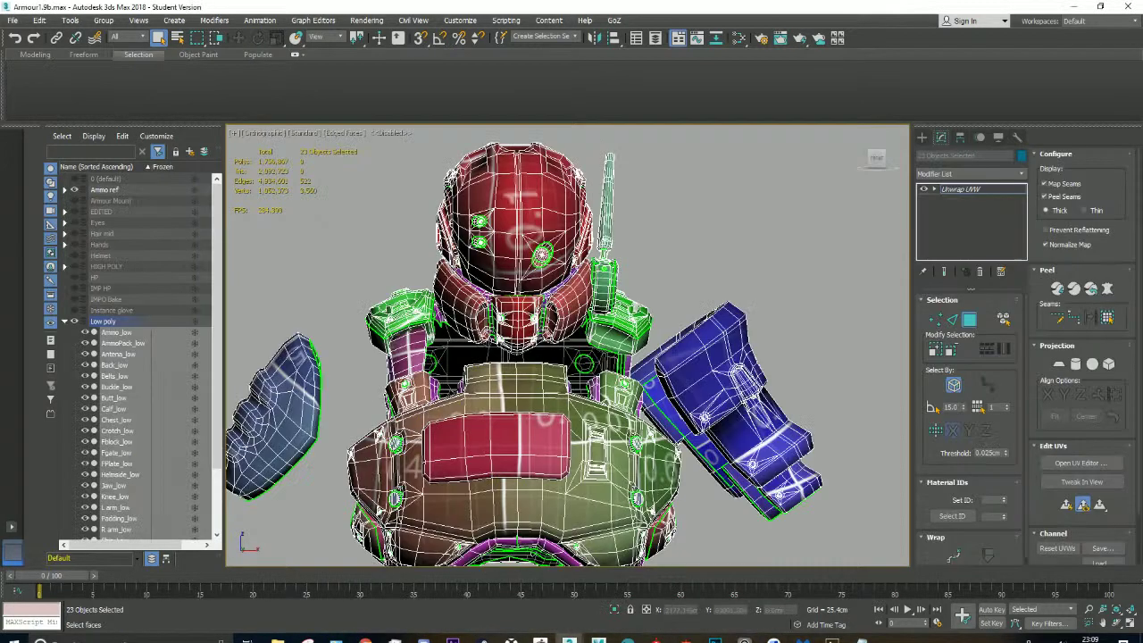
scroll(534, 331, "down", 2)
scroll(534, 335, "down", 1)
scroll(534, 339, "down", 1)
scroll(117, 340, "down", 2)
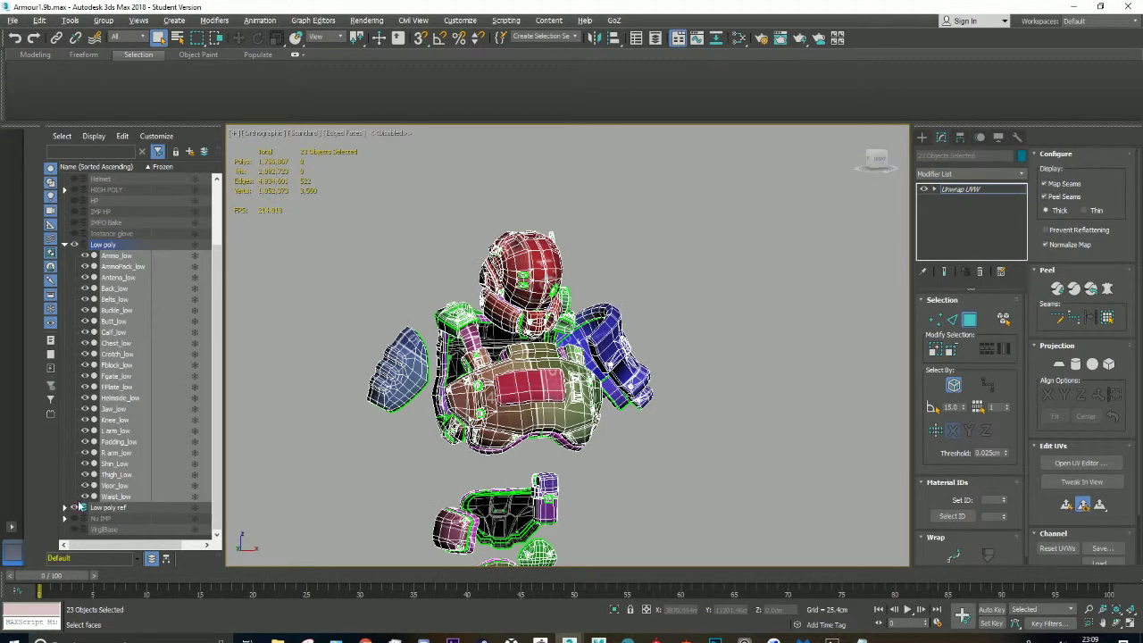
left_click(744, 636)
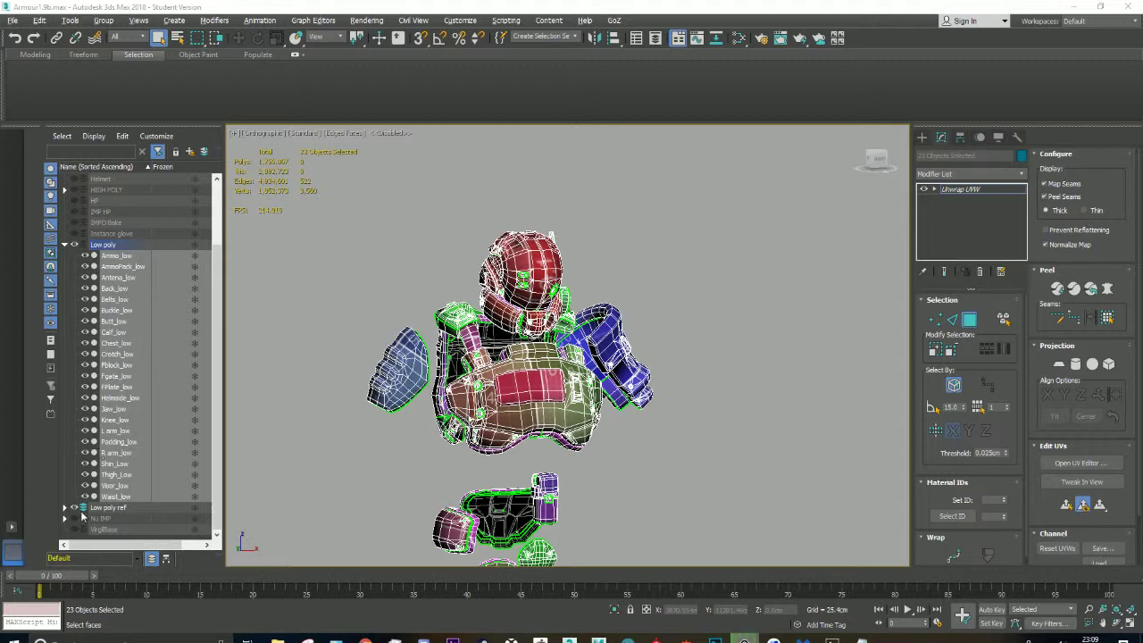
scroll(89, 254, "up", 3)
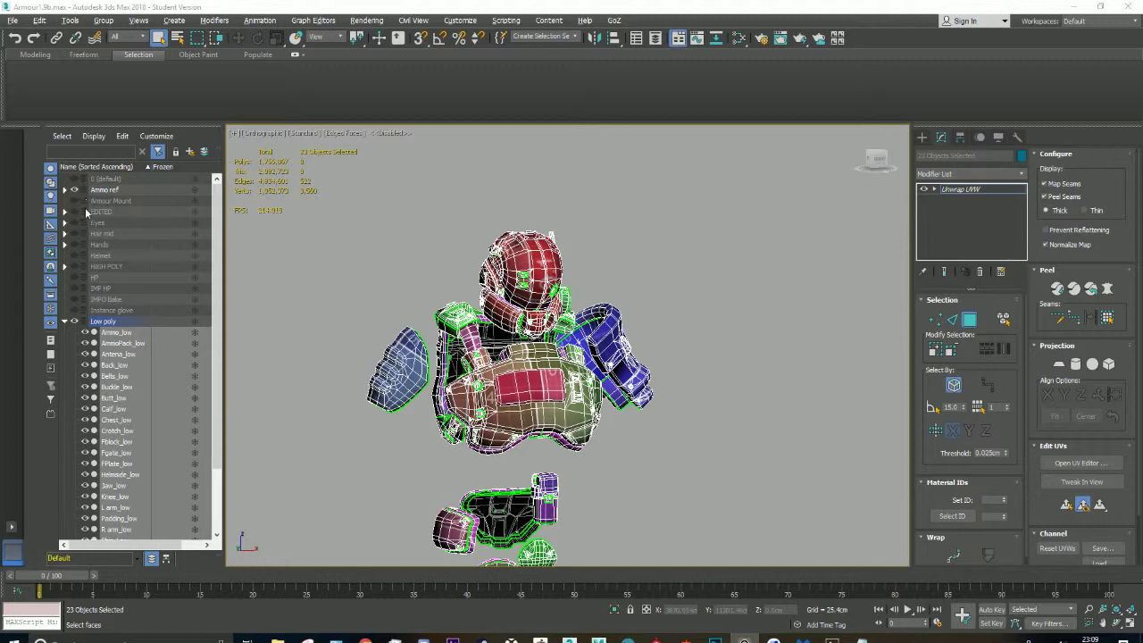
left_click(75, 211)
Step: Change viewport shading from Edged Faces to Default Shading and orbit to a frontal view
scroll(492, 316, "down", 4)
scroll(500, 329, "up", 5)
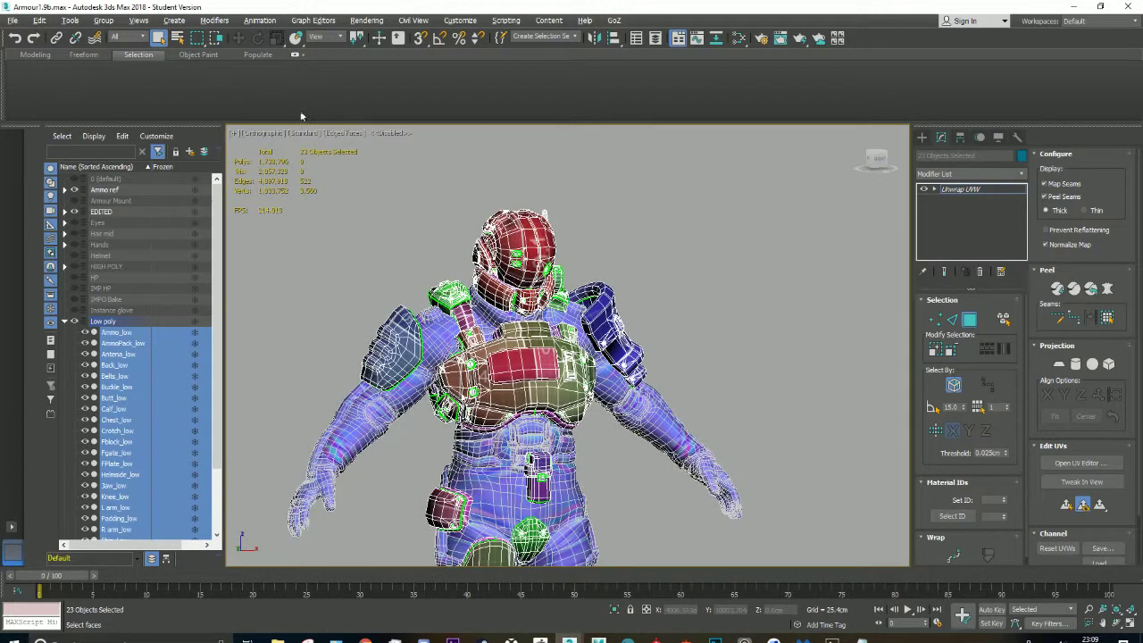
left_click(338, 133)
left_click(388, 253)
scroll(389, 250, "down", 4)
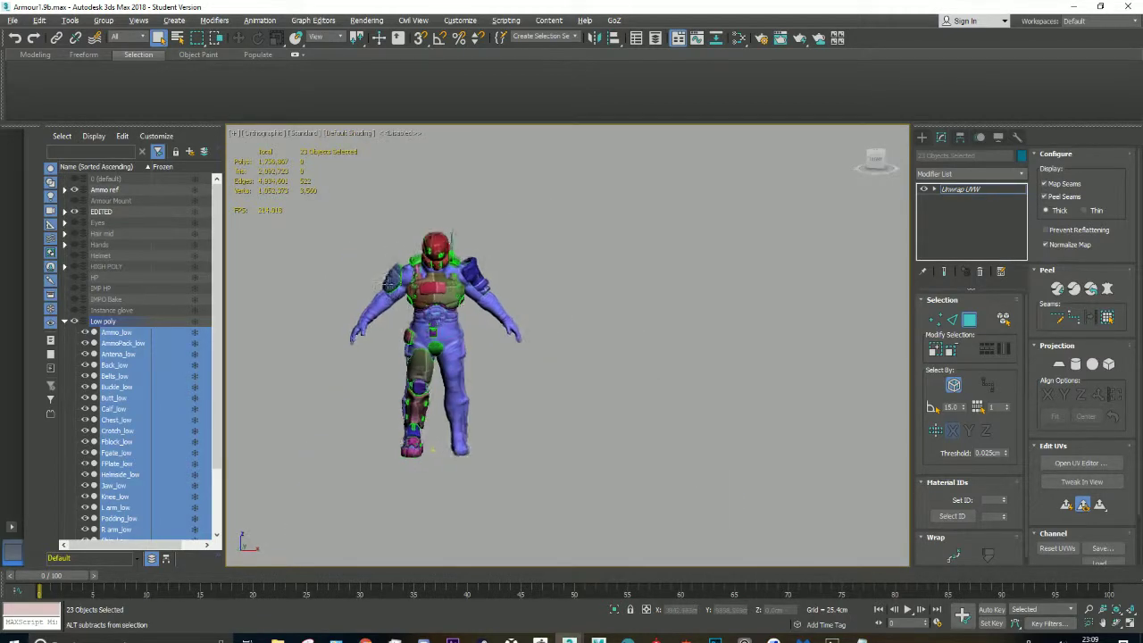
mouse_move(388, 250)
middle_mouse_down("alt")
mouse_move(523, 293)
mouse_move(682, 285)
mouse_move(544, 273)
mouse_move(375, 285)
mouse_move(420, 188)
mouse_move(440, 279)
mouse_move(572, 267)
mouse_move(451, 263)
middle_mouse_up("alt")
scroll(462, 290, "up", 4)
scroll(462, 290, "up", 2)
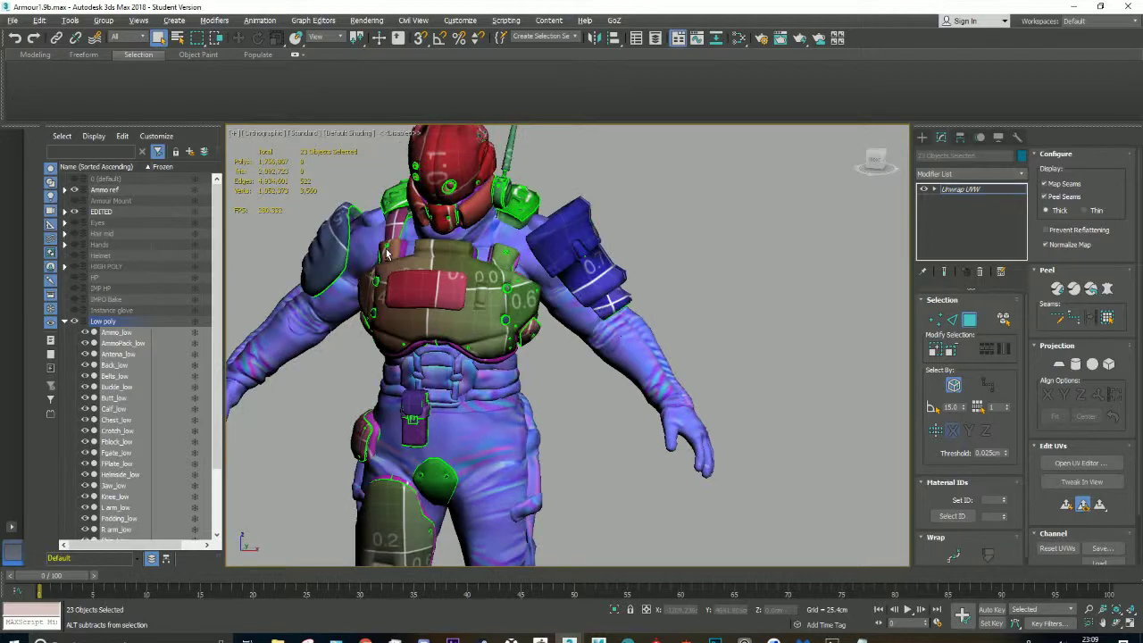
Step: Orbit to rear three-quarter and side views to inspect the checker-mapped armour
scroll(451, 264, "down", 5)
scroll(451, 264, "up", 8)
mouse_move(516, 174)
middle_mouse_down("alt")
mouse_move(602, 255)
mouse_move(694, 243)
mouse_move(819, 261)
mouse_move(593, 285)
mouse_move(754, 275)
middle_mouse_up("alt")
scroll(464, 277, "up", 5)
scroll(510, 322, "down", 5)
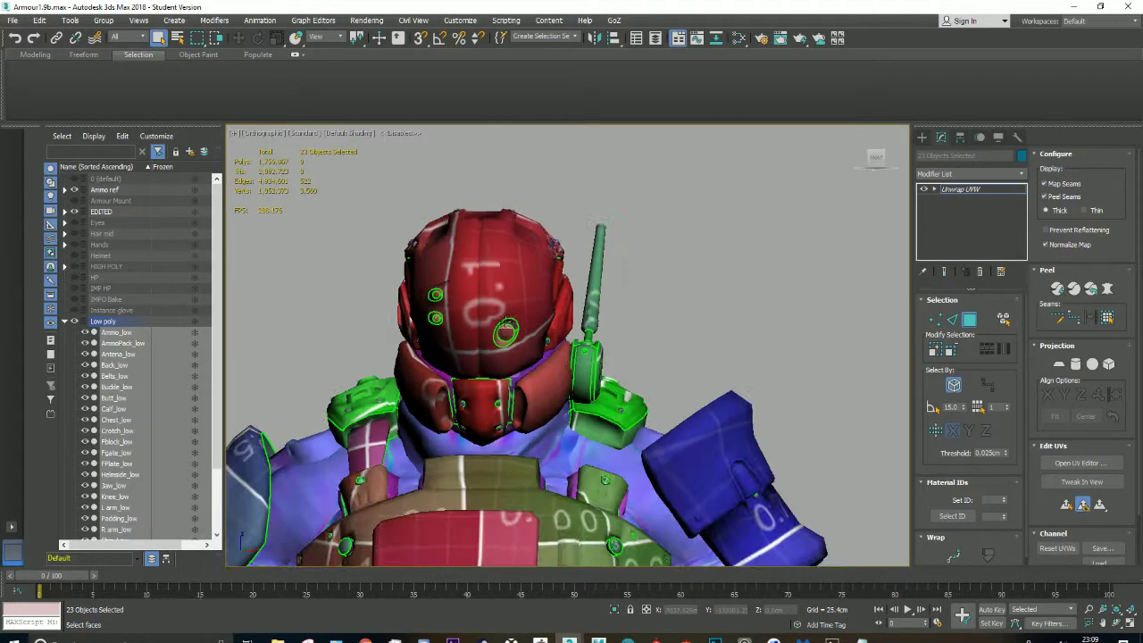
mouse_move(511, 322)
middle_mouse_down("alt")
mouse_move(836, 321)
mouse_move(553, 243)
mouse_move(581, 259)
mouse_move(777, 299)
mouse_move(625, 303)
mouse_move(661, 317)
mouse_move(587, 327)
mouse_move(536, 303)
mouse_move(588, 327)
mouse_move(617, 311)
mouse_move(351, 336)
middle_mouse_up("alt")
scroll(756, 317, "up", 3)
scroll(587, 327, "up", 5)
scroll(588, 327, "down", 5)
Step: Select a single face on the helmet and zoom to examine its checker mapping
left_click(497, 284)
scroll(617, 312, "down", 5)
scroll(549, 379, "up", 4)
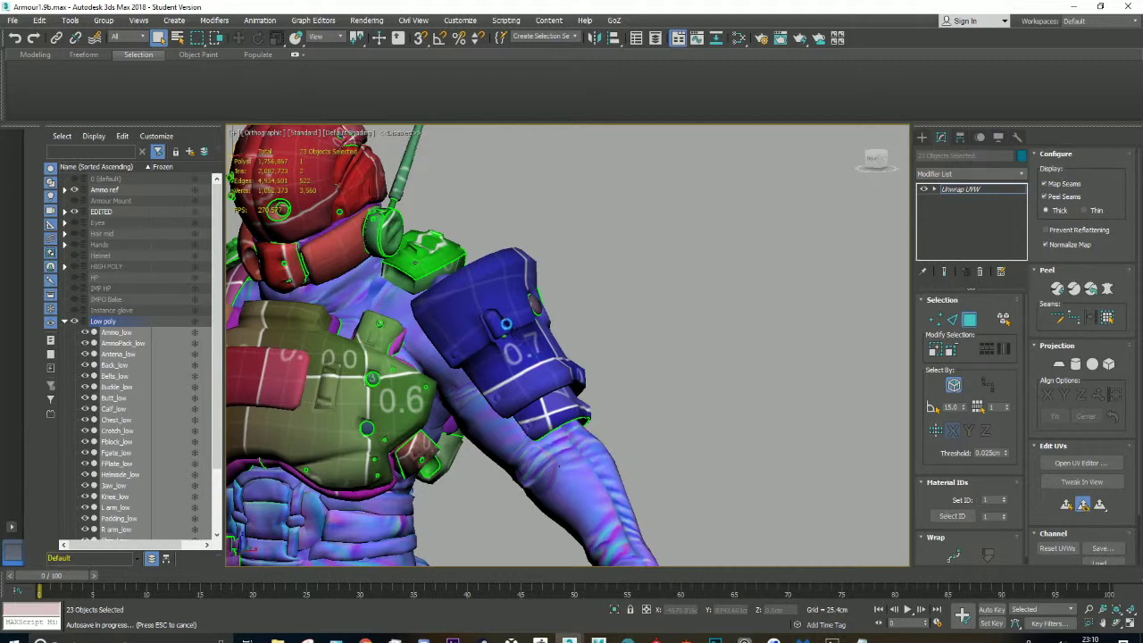
scroll(506, 327, "down", 4)
Step: Orbit from a three-quarter chest-and-helmet view back to the front of the armour
scroll(483, 381, "down", 3)
middle_click_drag(483, 382, 483, 357, "alt")
scroll(482, 357, "up", 6)
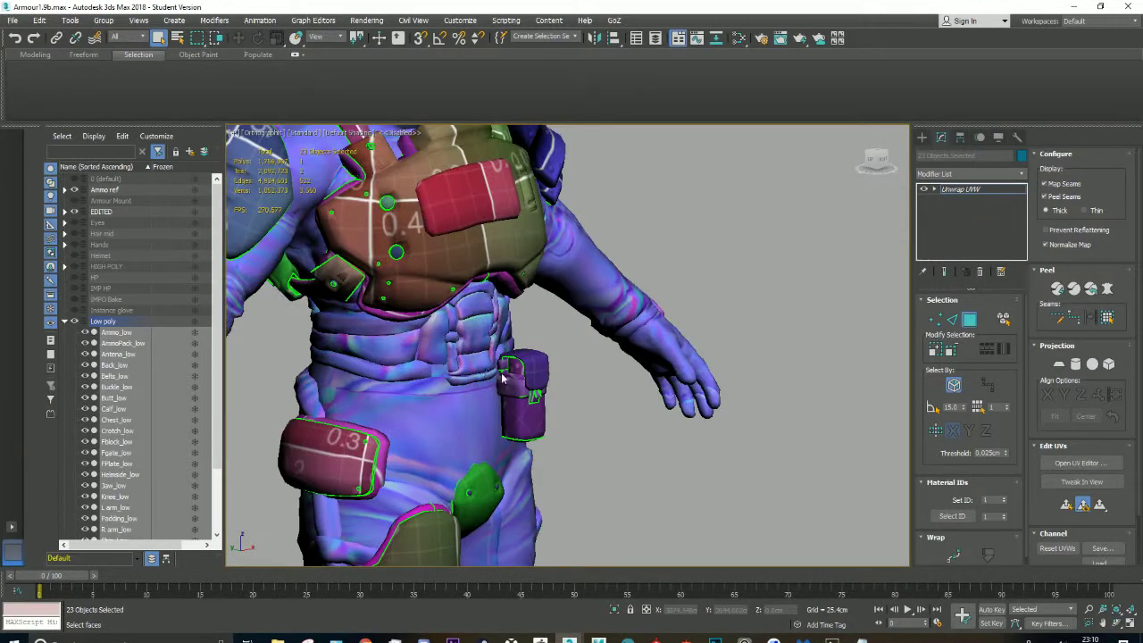
scroll(480, 305, "down", 2)
middle_click_drag(479, 305, 527, 294, "alt")
scroll(527, 295, "up", 1)
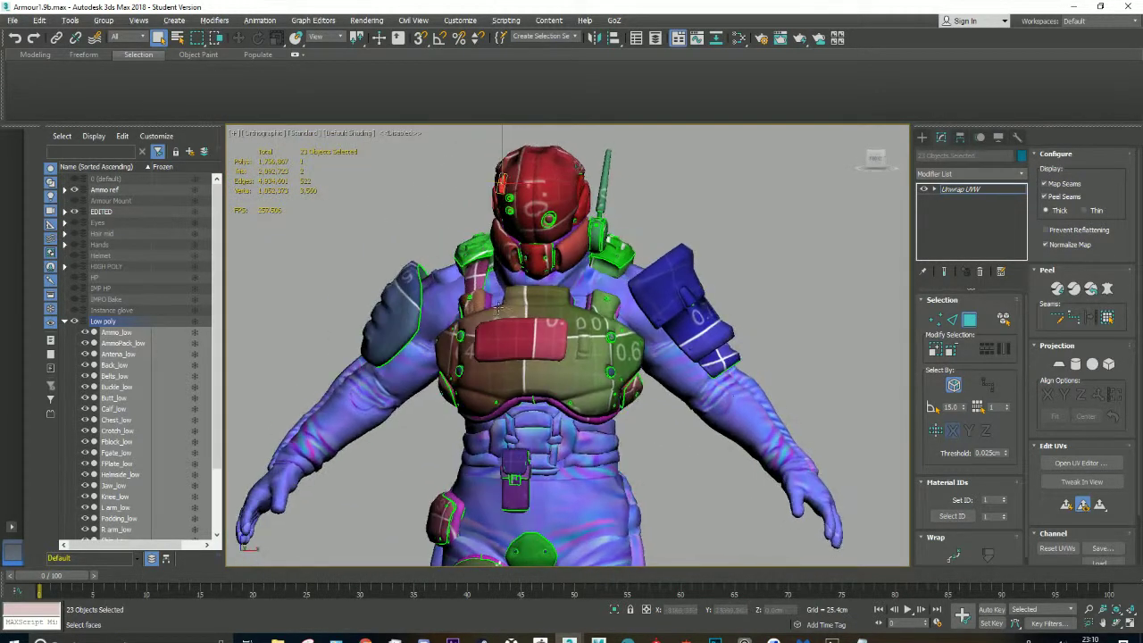
scroll(540, 174, "up", 4)
scroll(540, 174, "up", 2)
Step: Select a face on top of the helmet and orbit to a side-back angle to check it
left_click(527, 204)
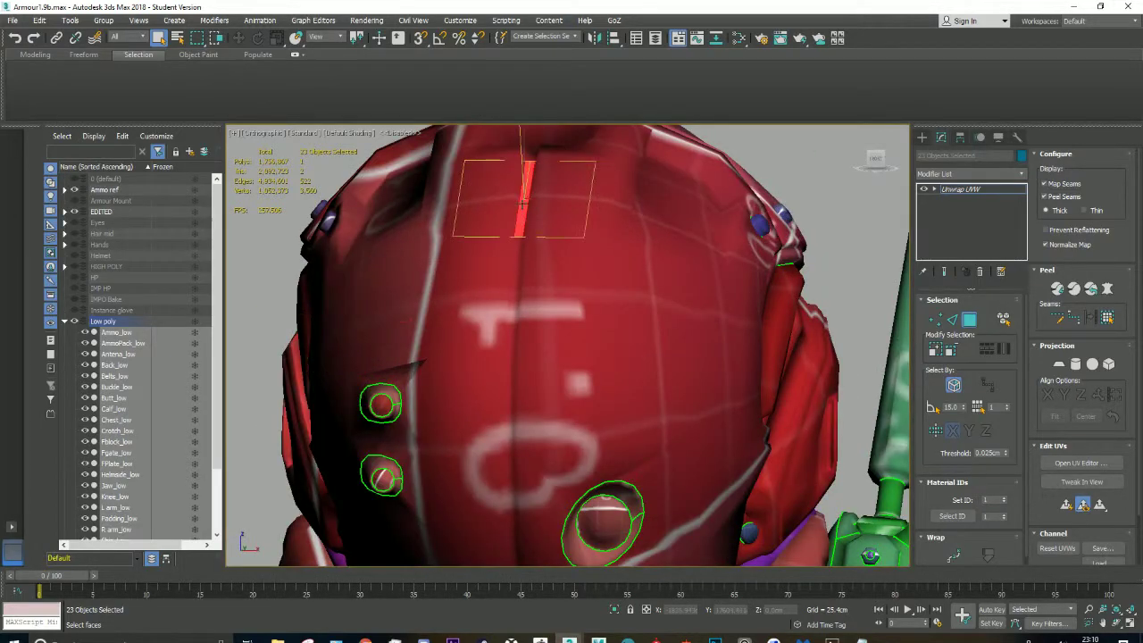
scroll(527, 205, "down", 5)
scroll(526, 223, "up", 4)
scroll(526, 223, "down", 5)
scroll(526, 223, "up", 5)
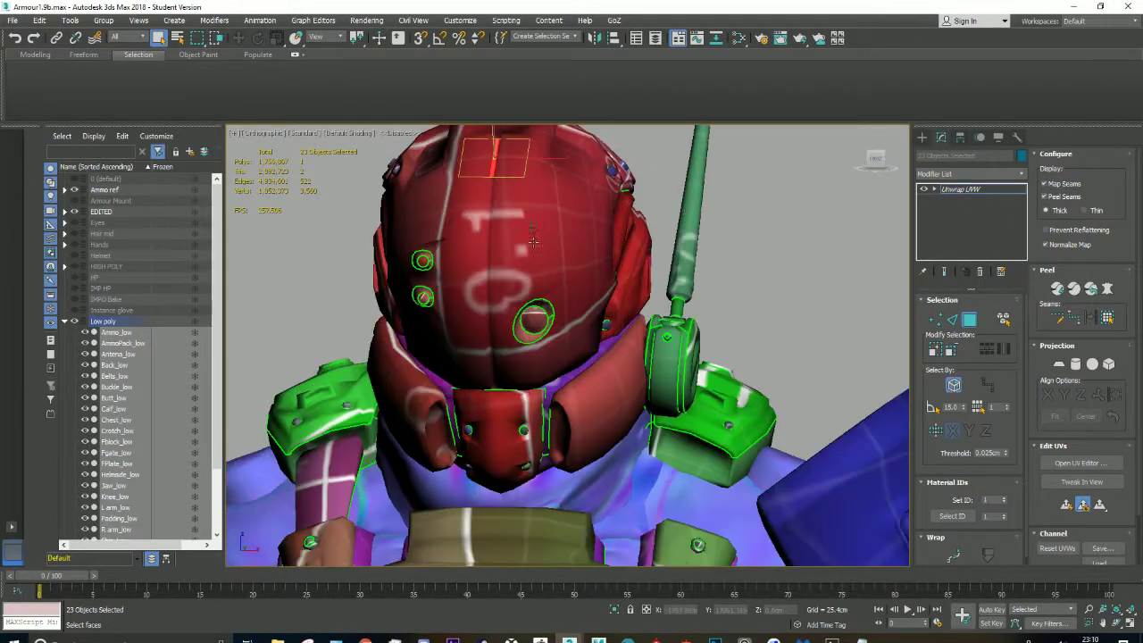
mouse_move(526, 223)
middle_mouse_down("alt")
mouse_move(634, 255)
mouse_move(746, 263)
mouse_move(556, 259)
middle_mouse_up("alt")
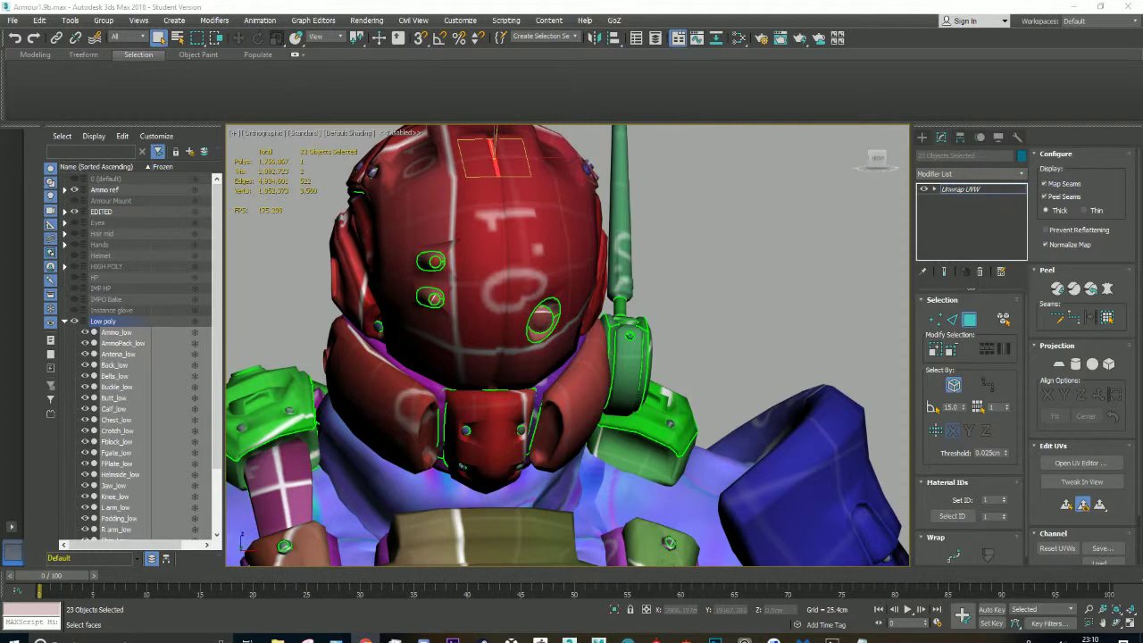
key("super")
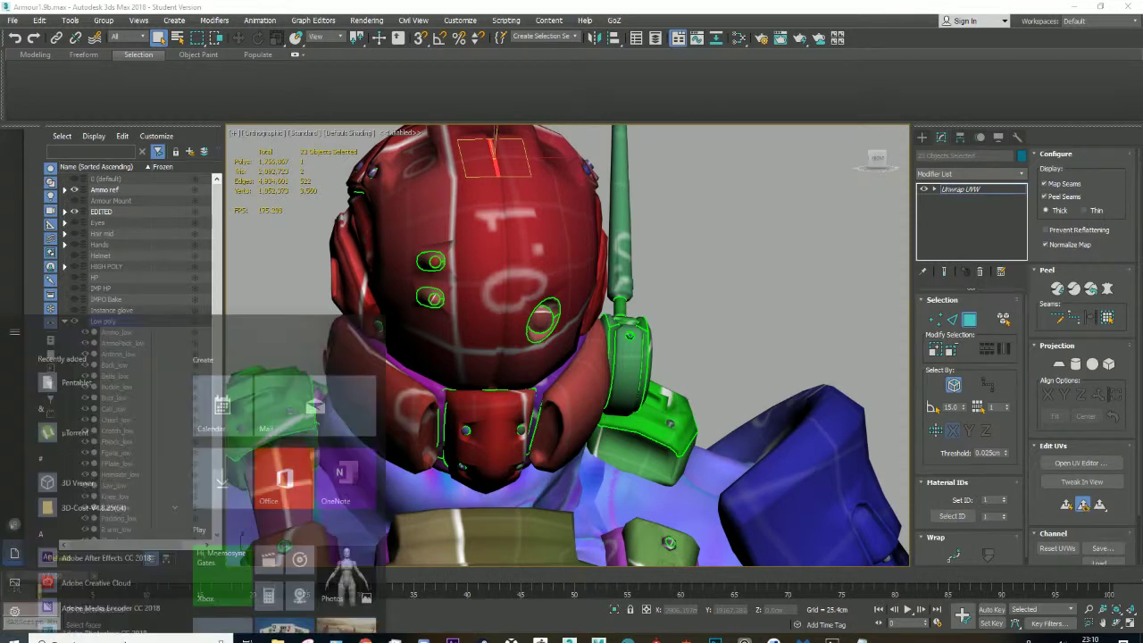
key("super")
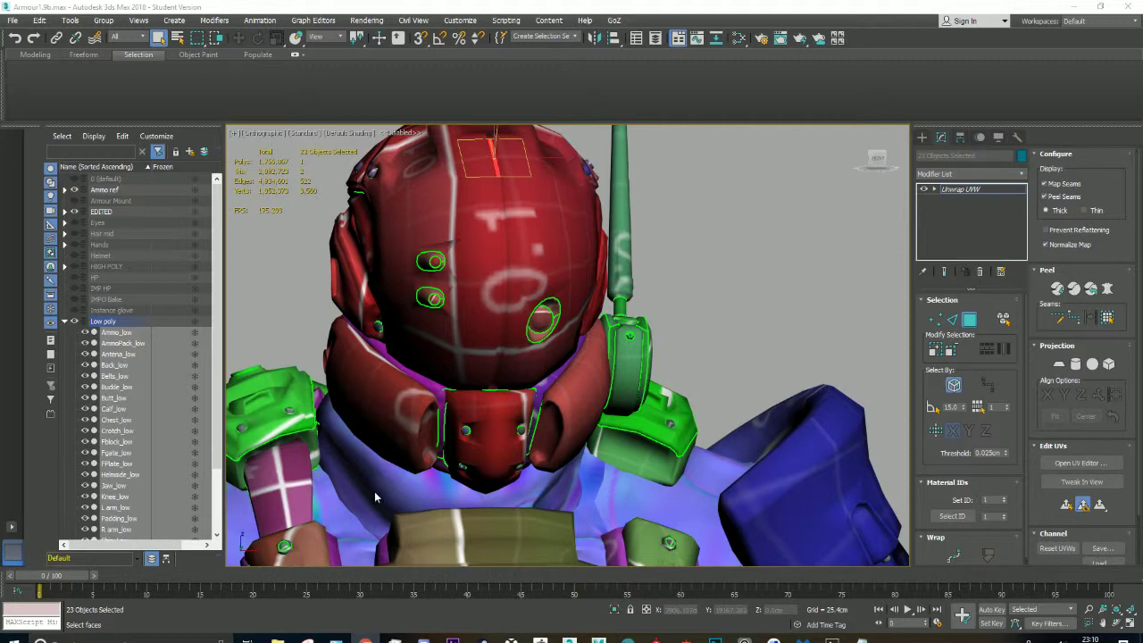
scroll(605, 458, "down", 5)
scroll(649, 413, "up", 3)
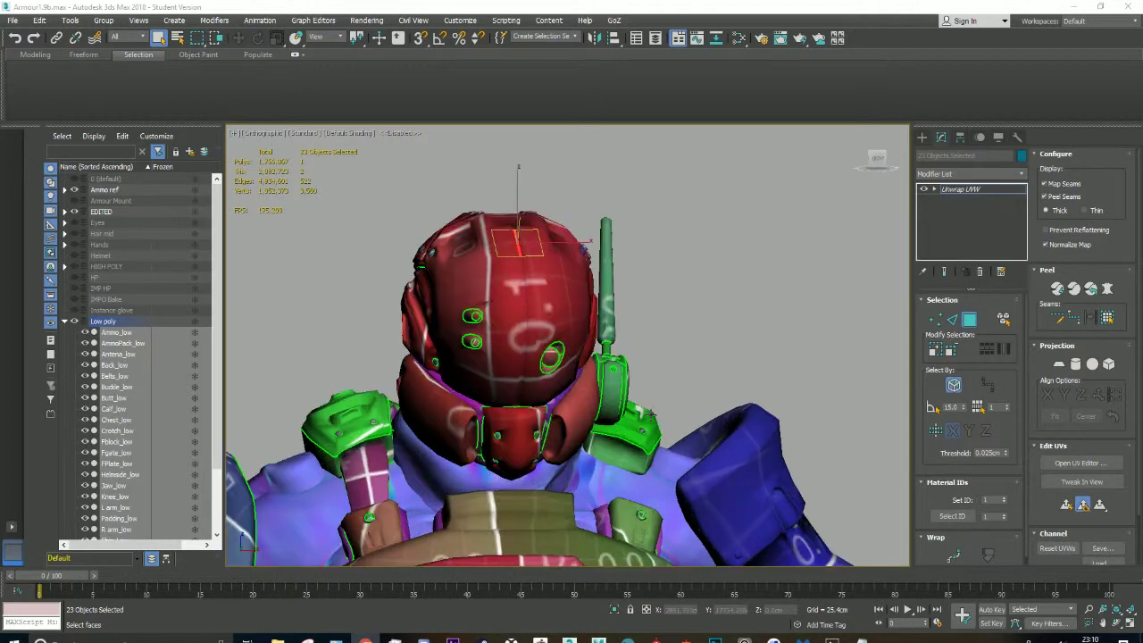